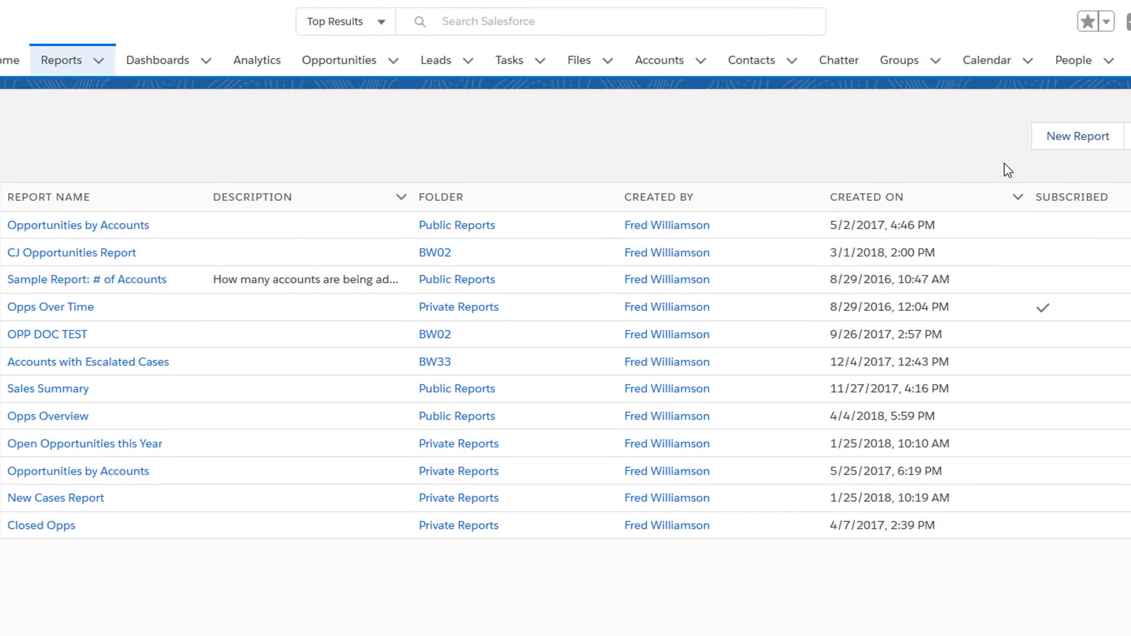
- Start a new Accounts report and remove the Last Activity and Account Owner columns
click(1053, 144)
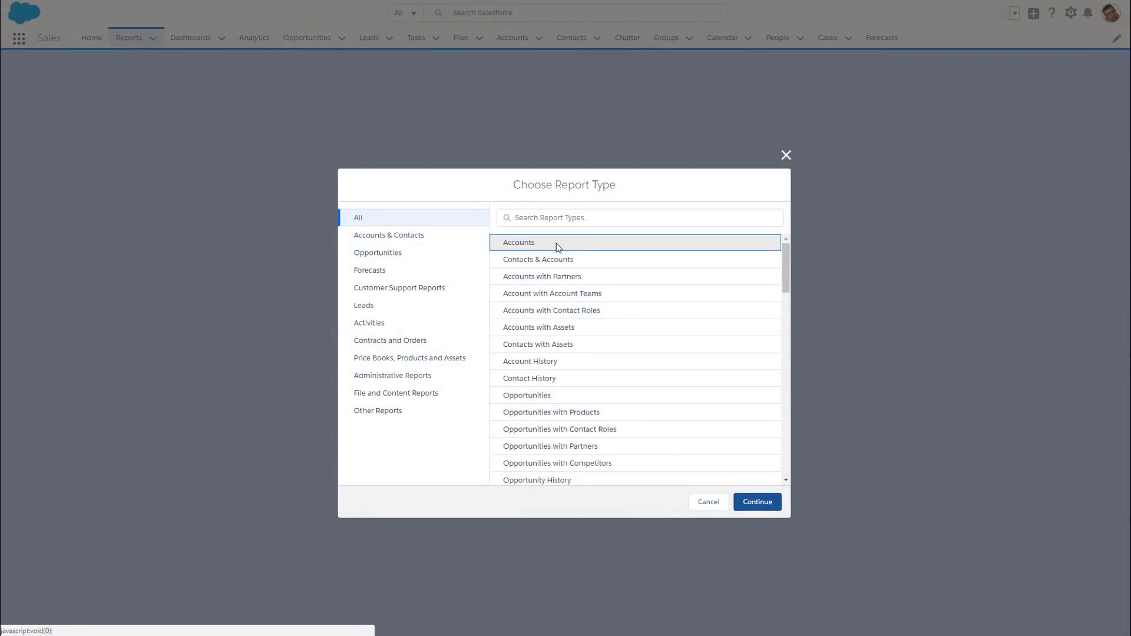
click(756, 503)
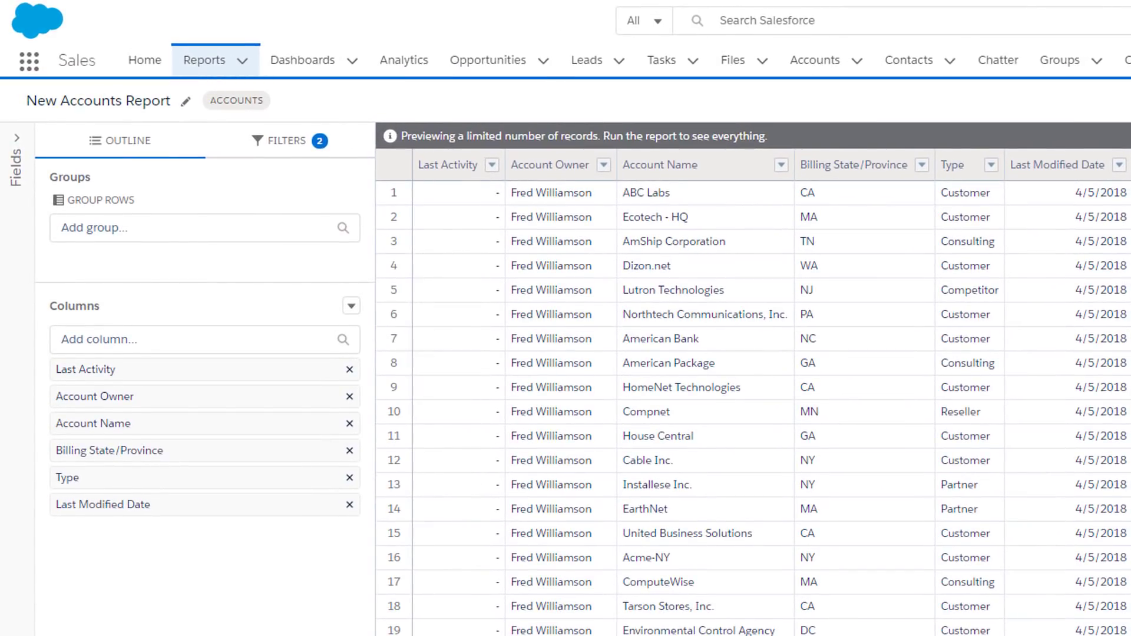
click(350, 369)
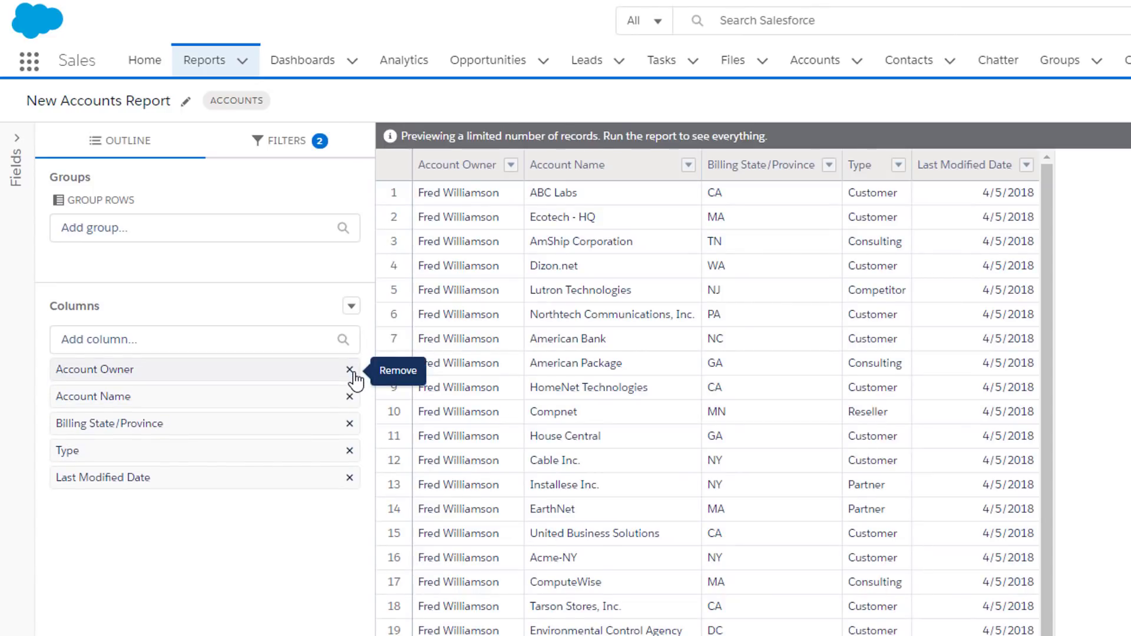
click(511, 167)
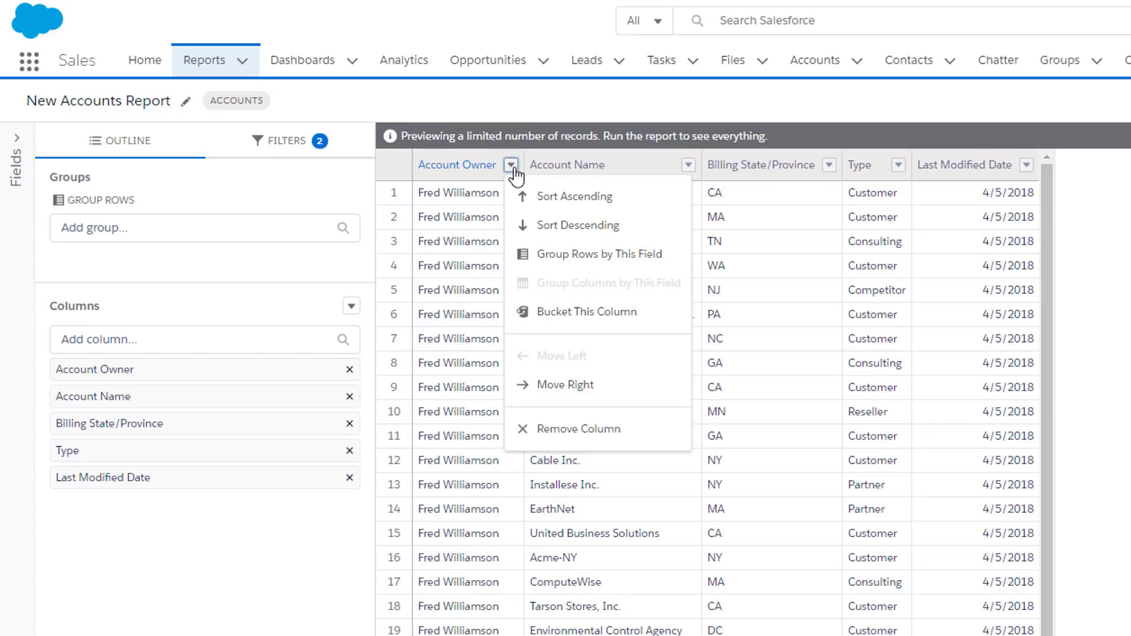
click(558, 430)
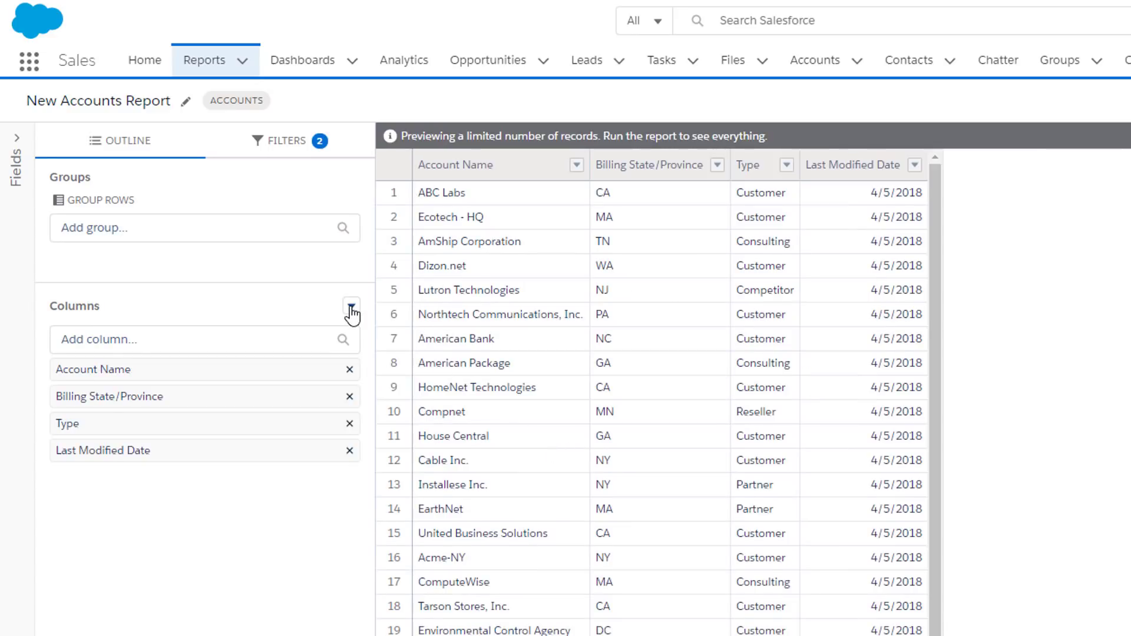
- Clear all remaining columns and add Account Name as the only column
click(351, 307)
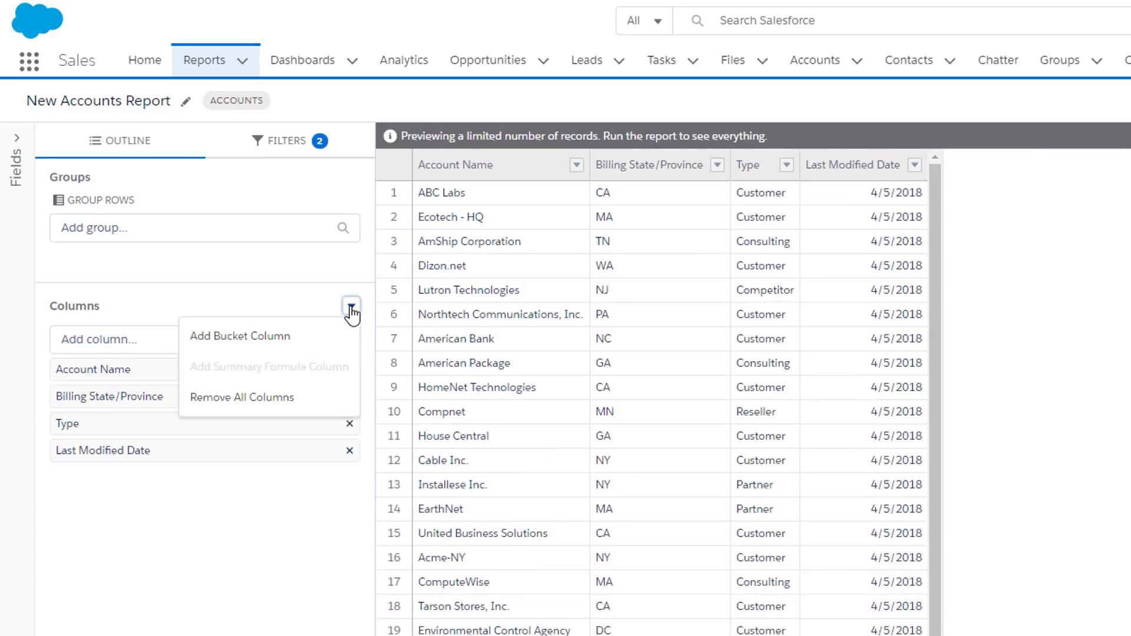
click(287, 402)
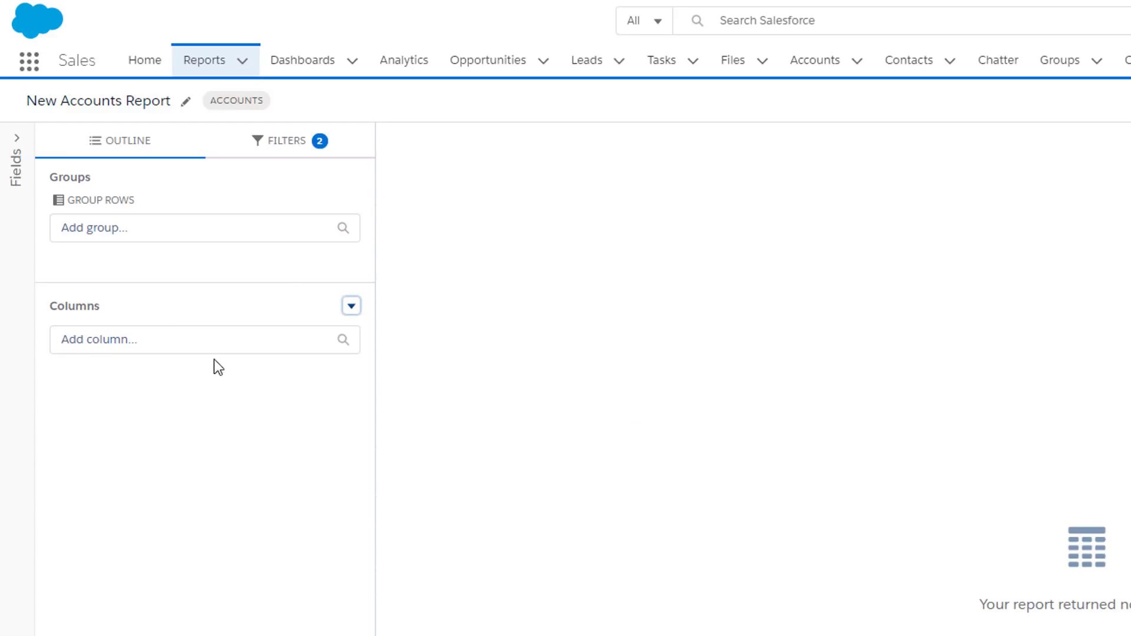
click(203, 343)
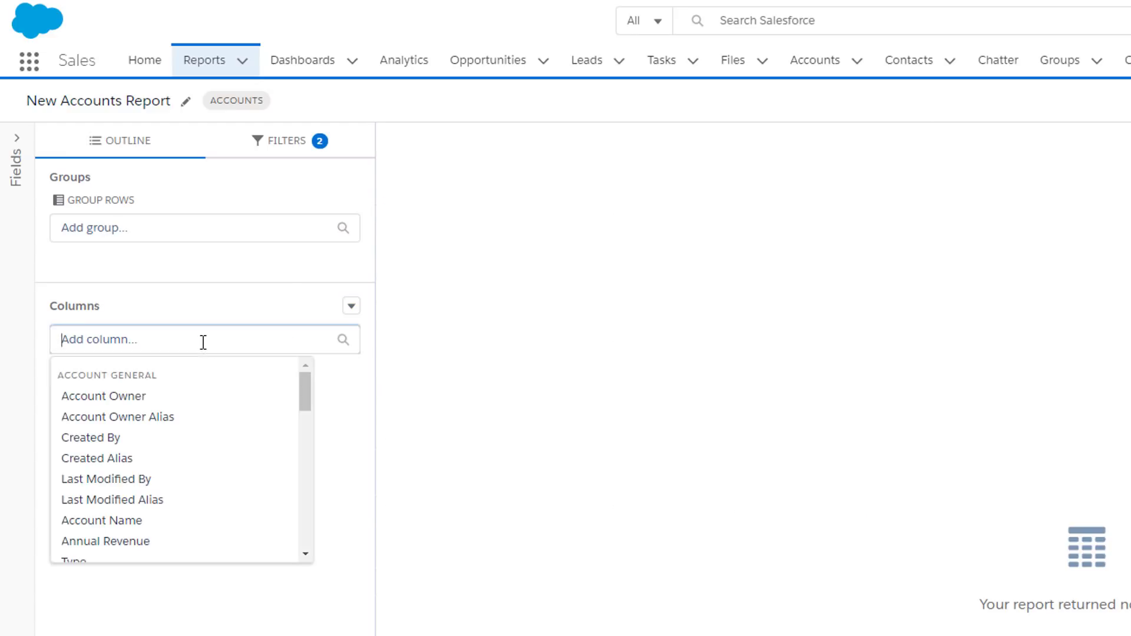
click(158, 522)
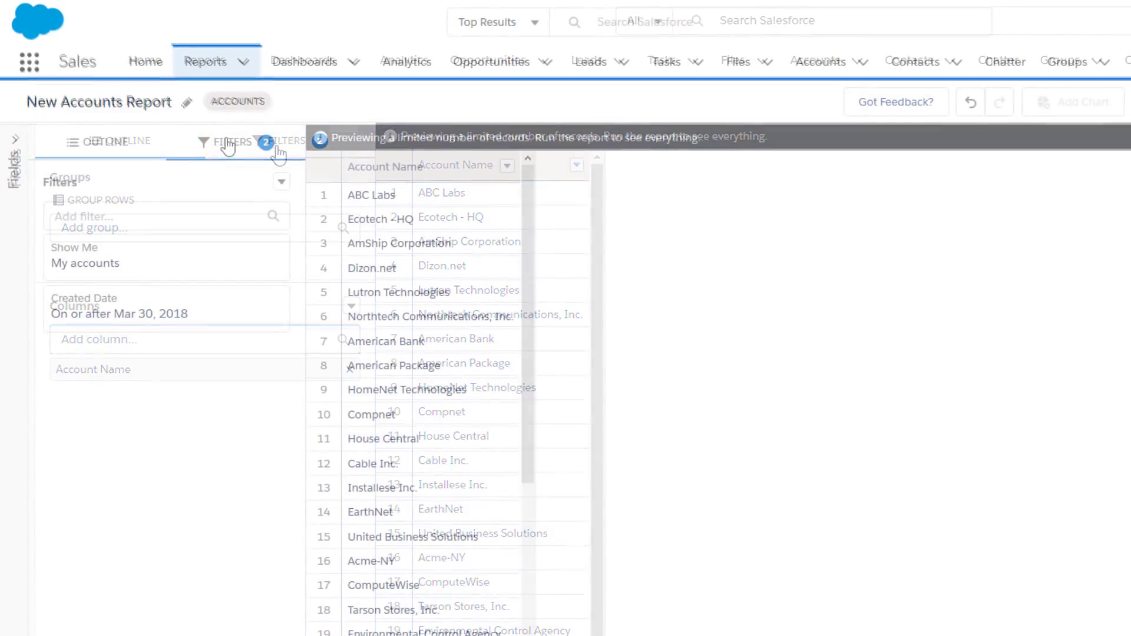
- Set the Show Me filter to All accounts
click(278, 145)
click(234, 260)
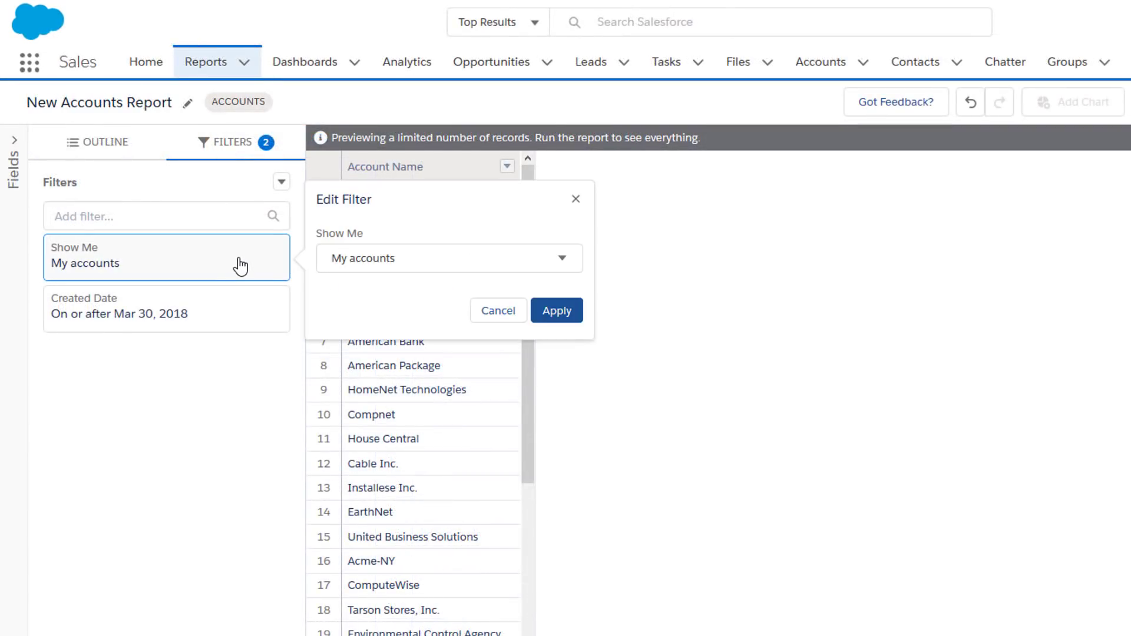
click(560, 262)
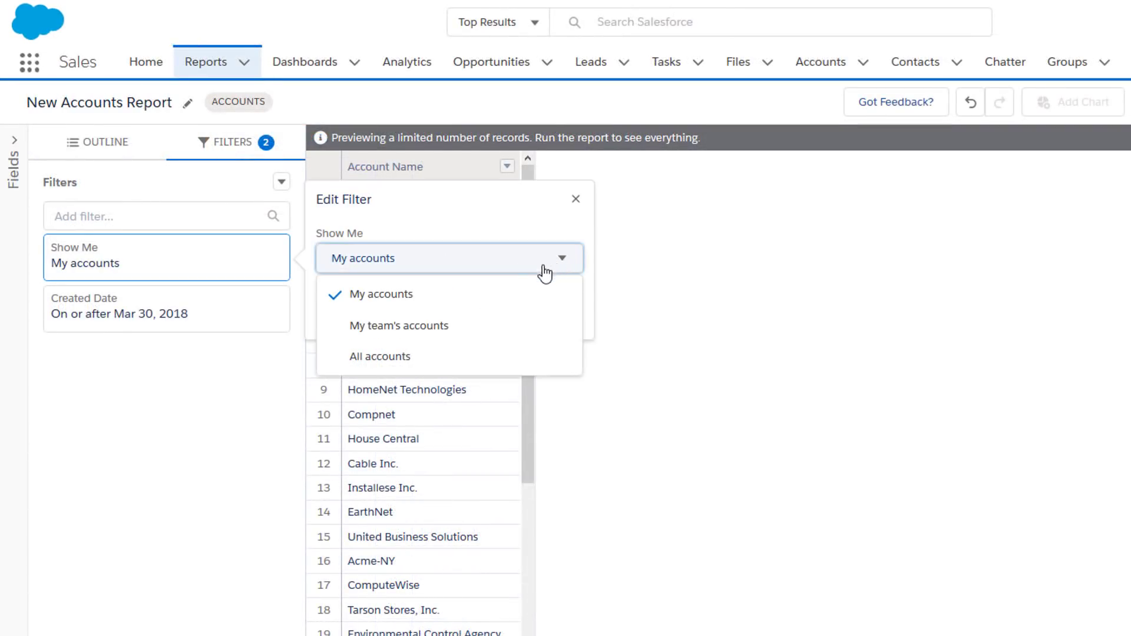
click(457, 360)
click(549, 314)
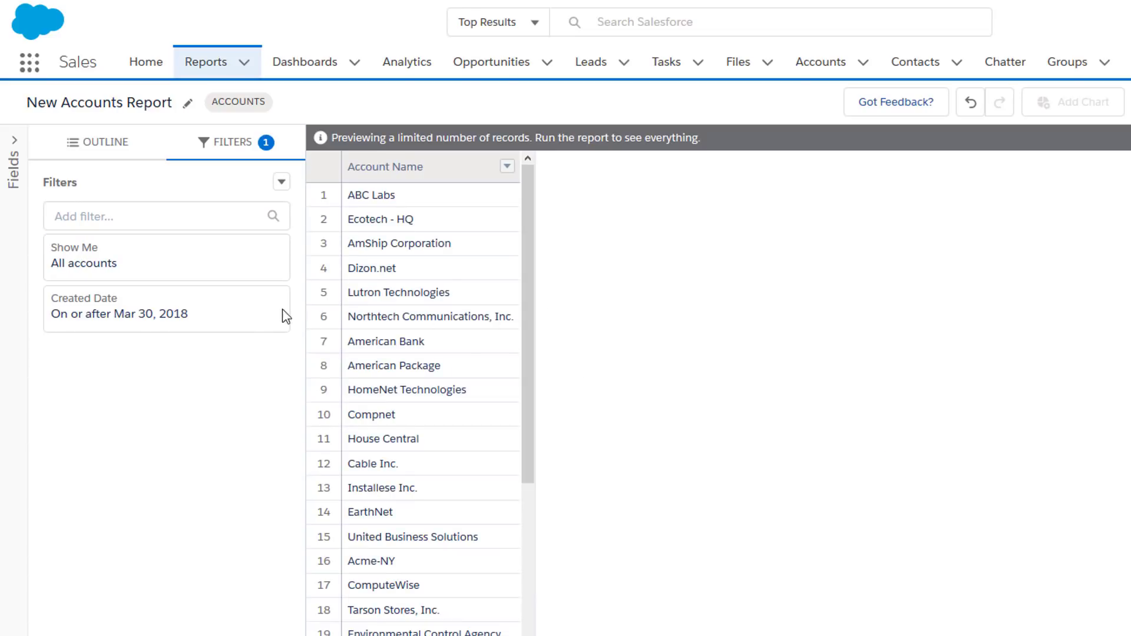
- Set the Created Date filter range to All Time
click(257, 317)
click(560, 312)
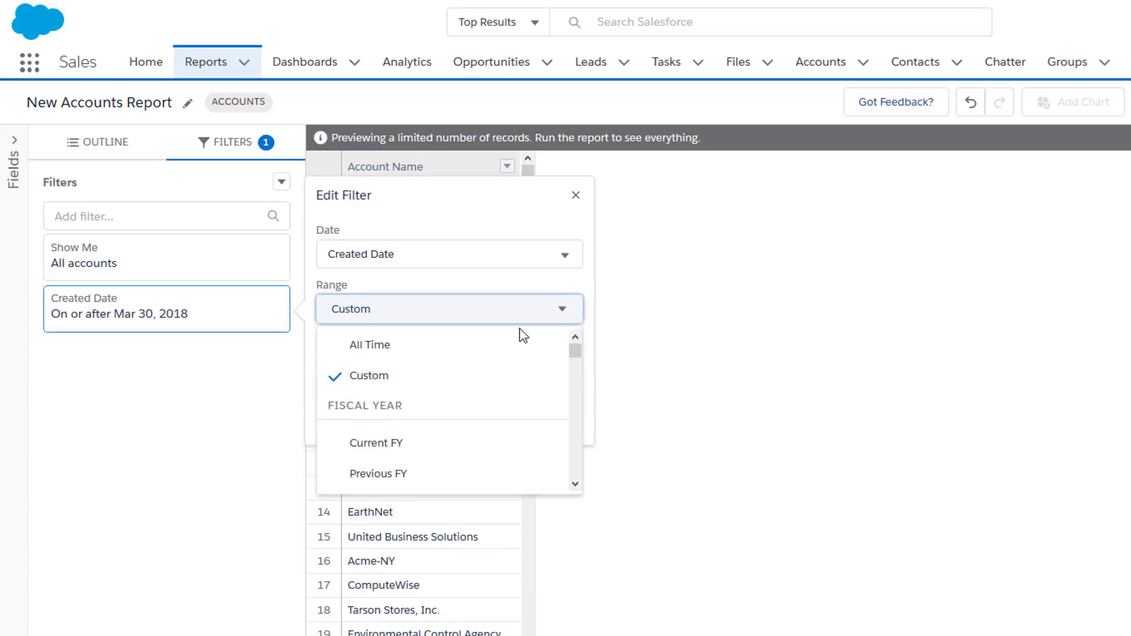
click(512, 346)
click(557, 385)
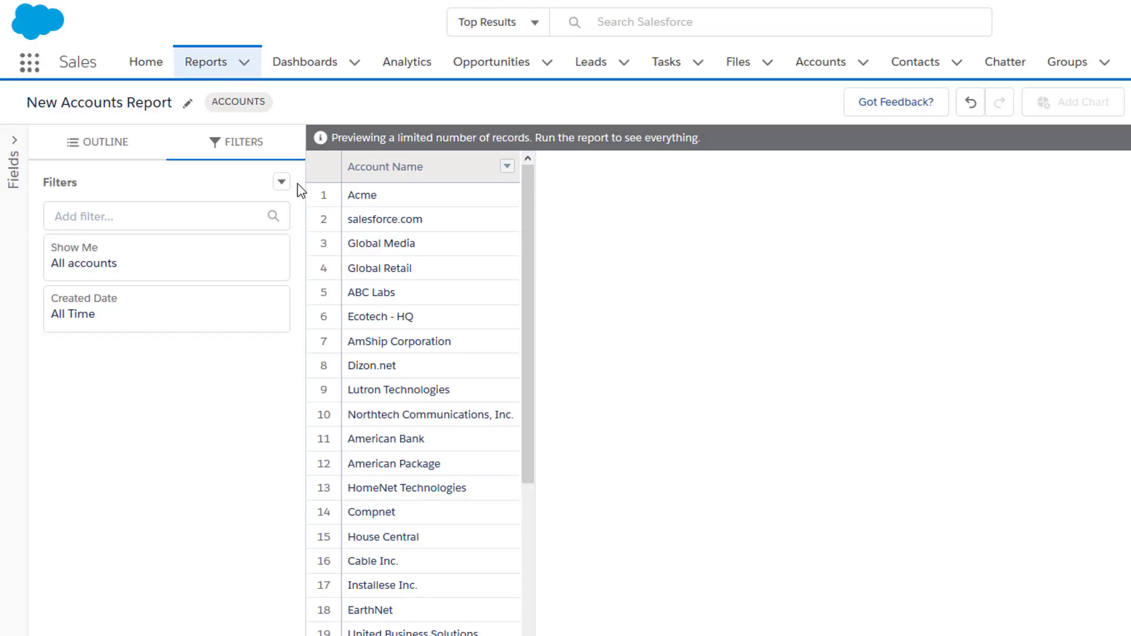
click(282, 182)
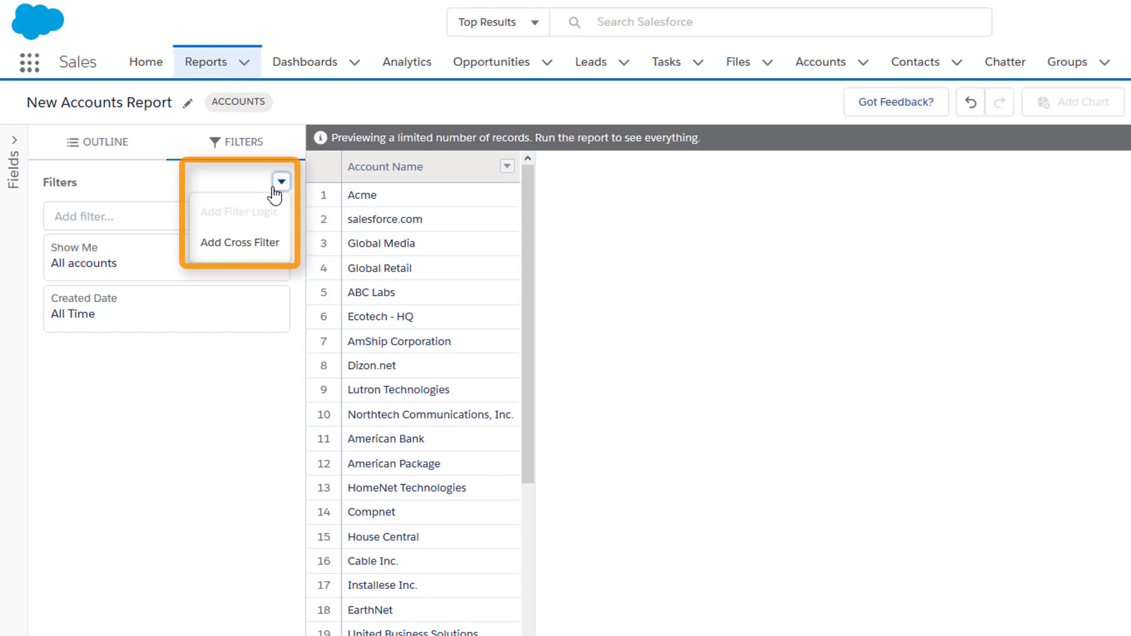
- Add an Accounts without Contacts cross filter to the report
click(230, 248)
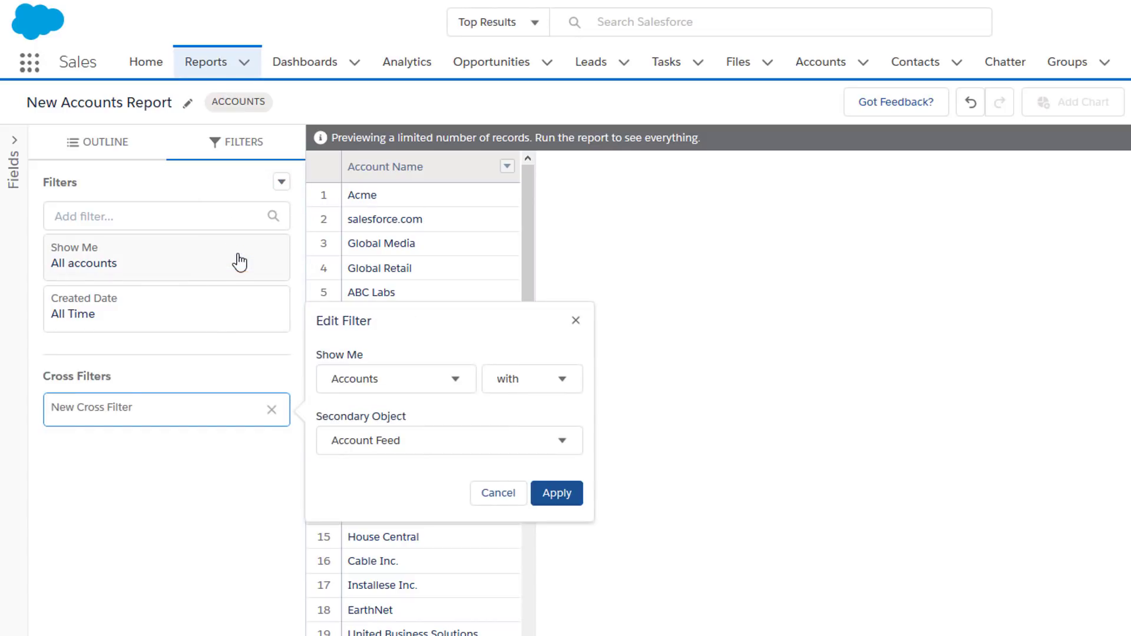
click(564, 389)
click(541, 447)
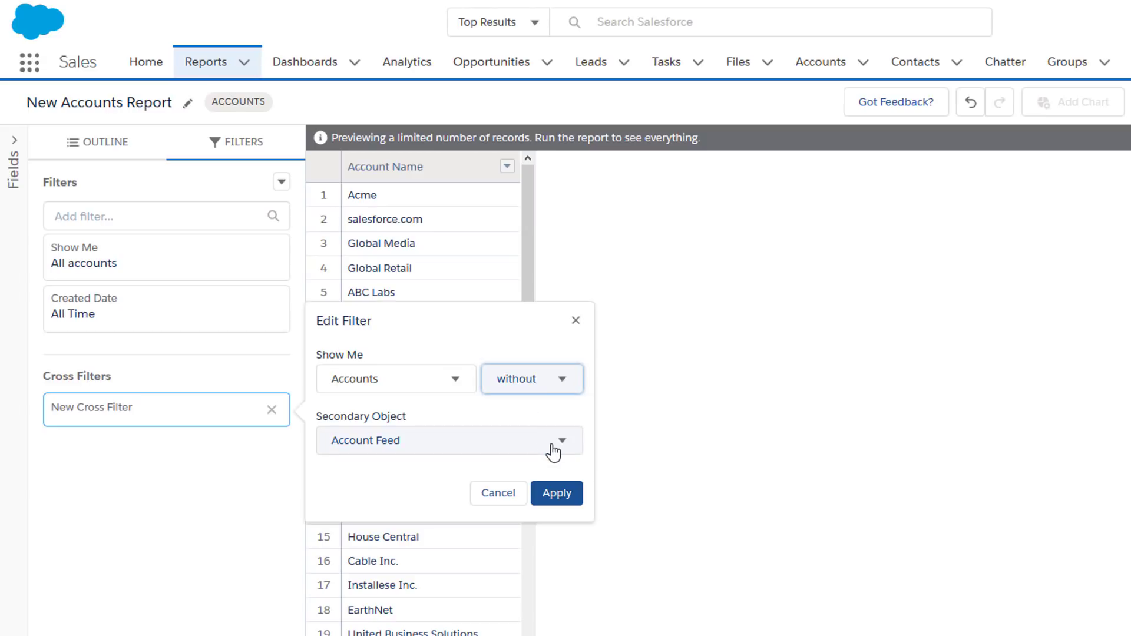
click(562, 442)
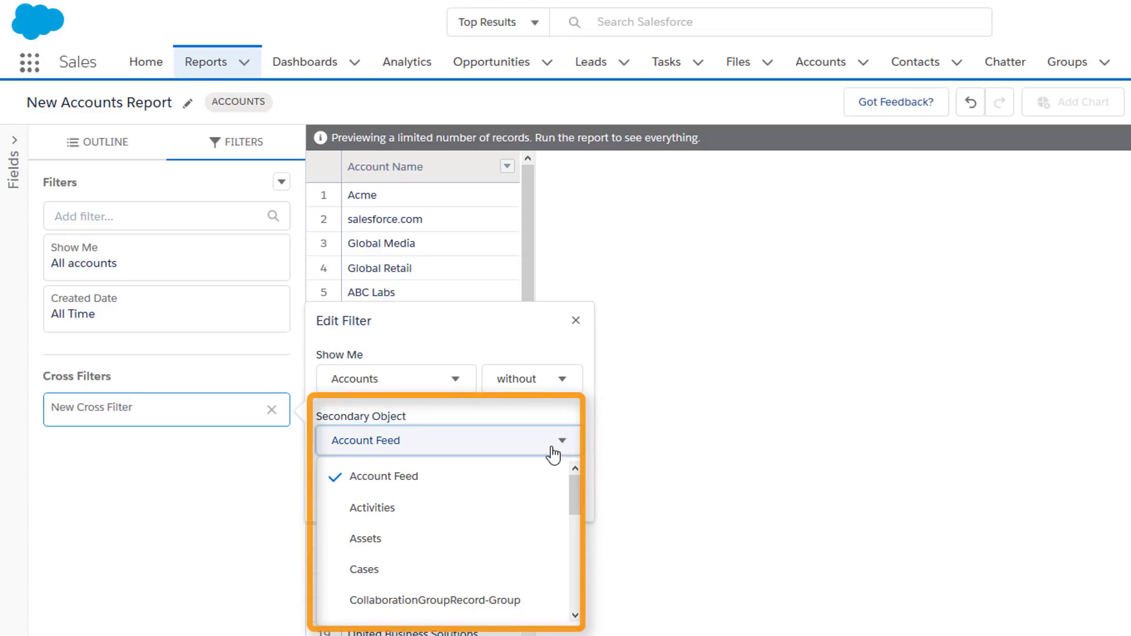
scroll(520, 545, down, 2)
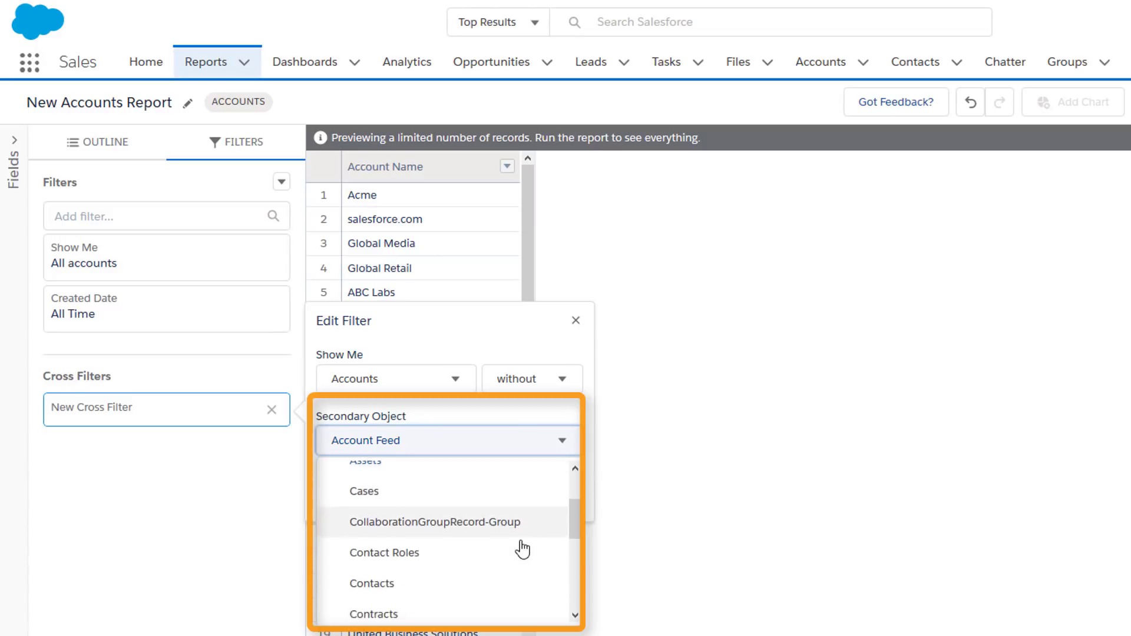
click(498, 577)
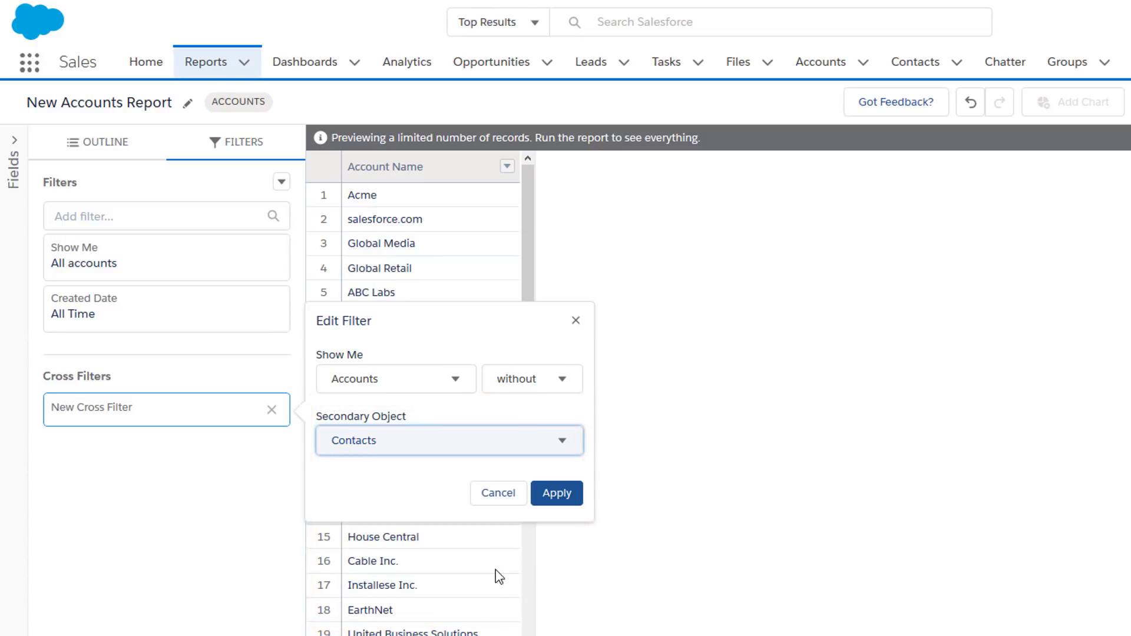
click(548, 497)
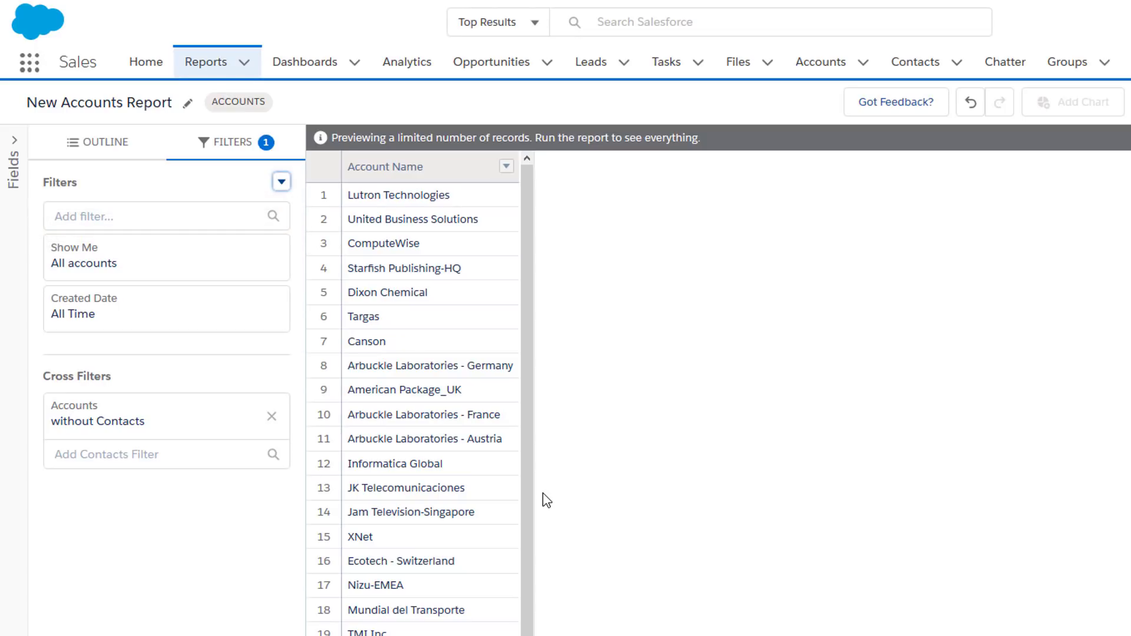
- Add a Type filter with operator not equal to and value Competitor
click(134, 215)
text(ty)
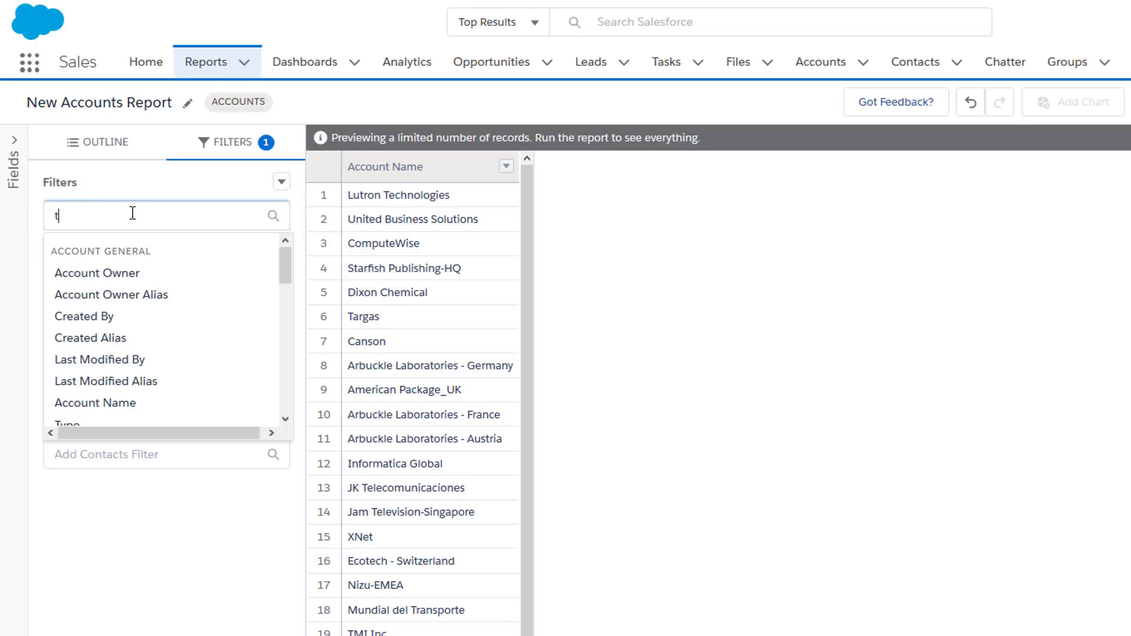
click(101, 275)
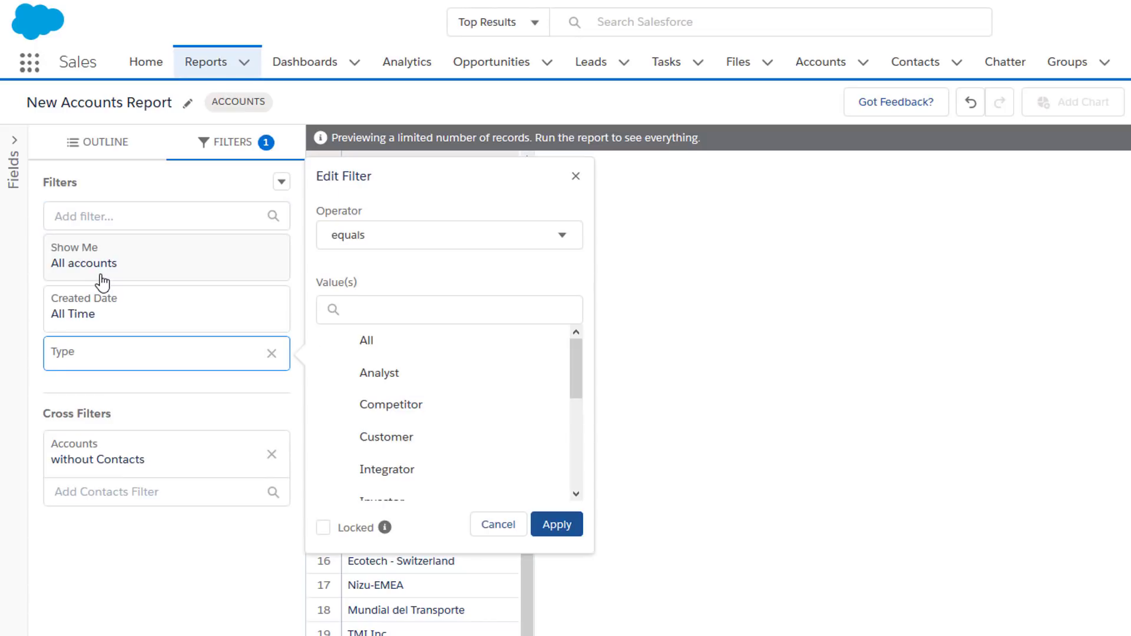
click(559, 244)
click(498, 300)
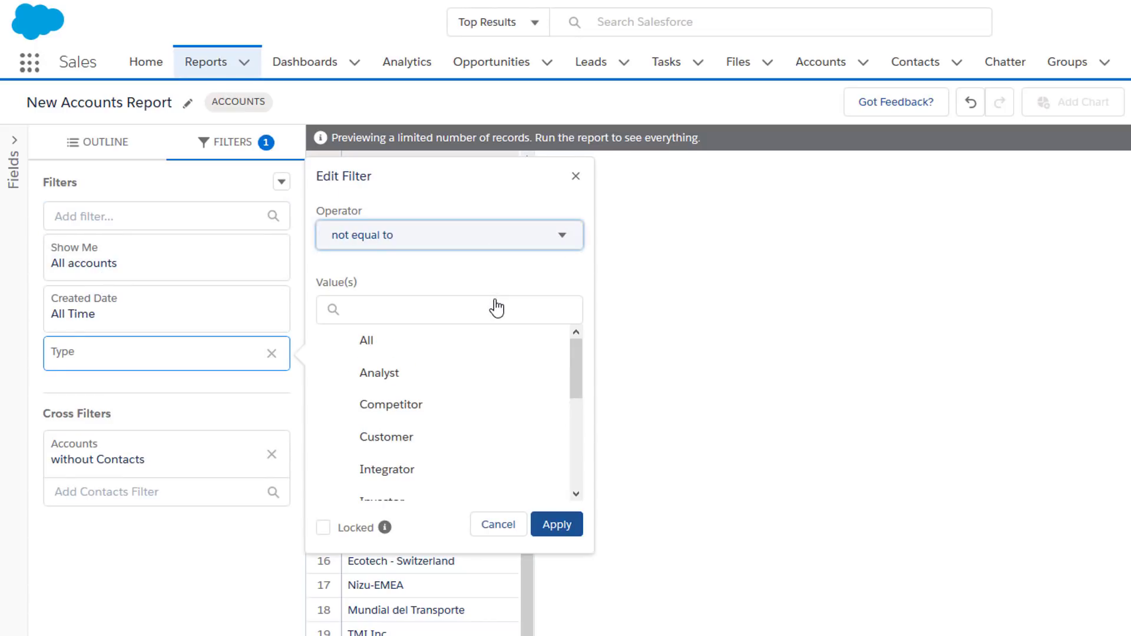
click(465, 404)
click(557, 524)
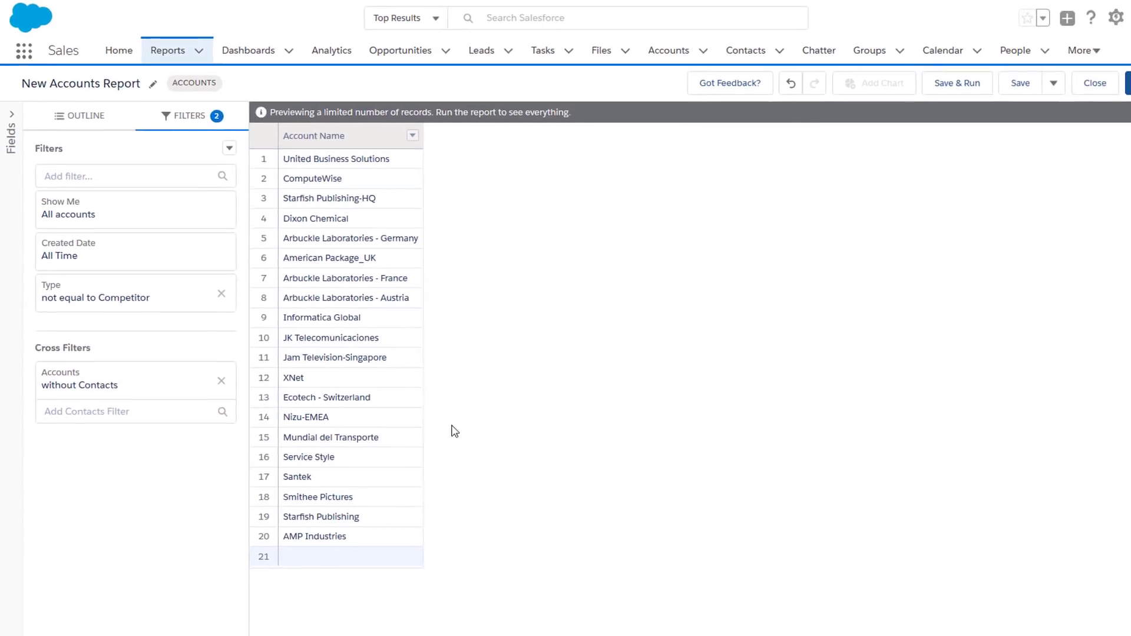
- Save and run the report as 'Accounts without Contacts' in the Public Reports folder
click(911, 88)
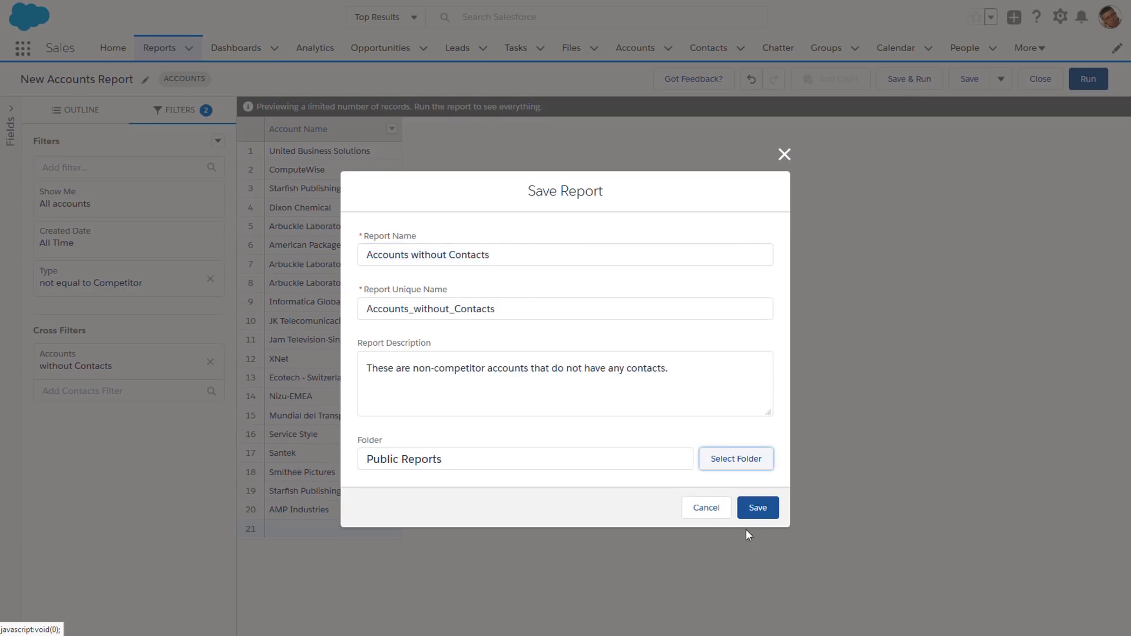
click(755, 508)
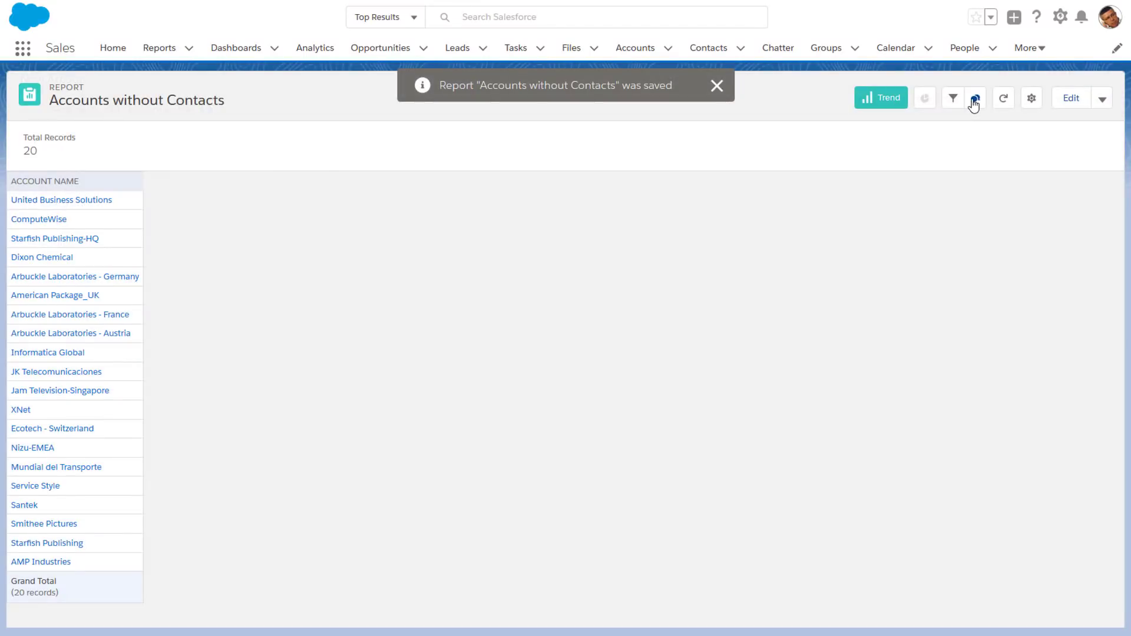
click(974, 100)
click(888, 210)
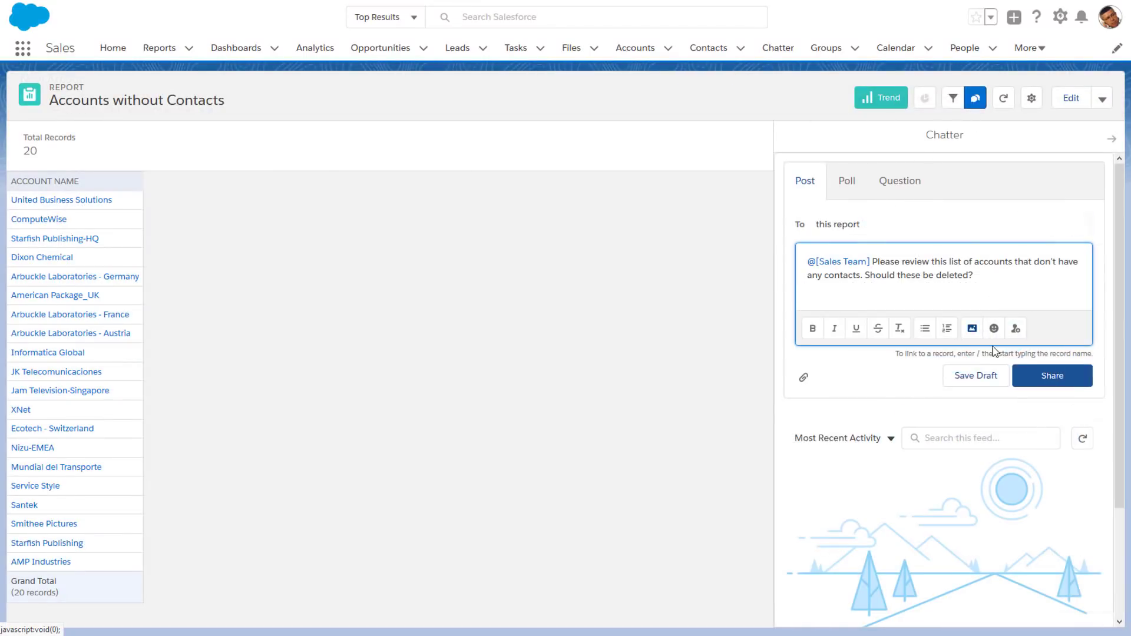
click(1052, 377)
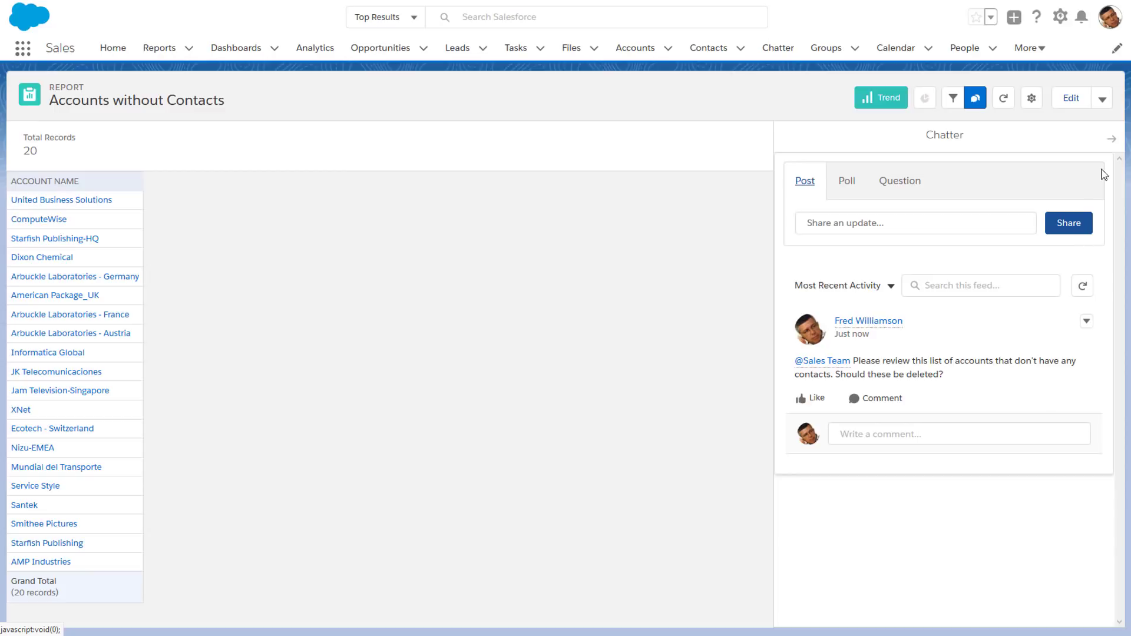
click(1111, 141)
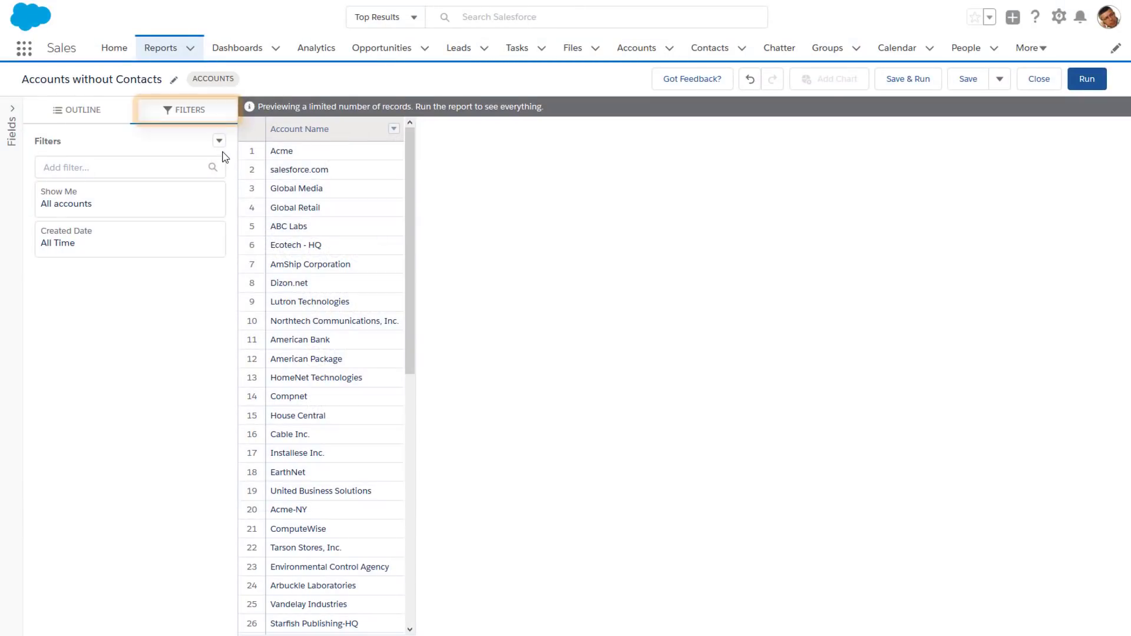
- Add an Accounts with Opportunities cross filter
click(219, 143)
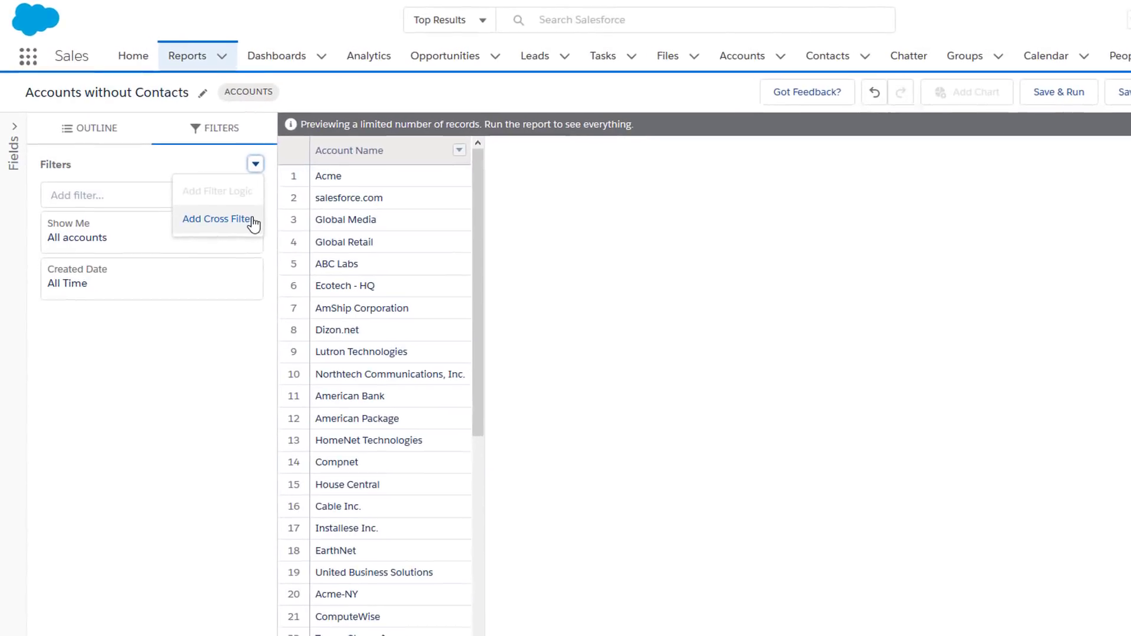
click(252, 220)
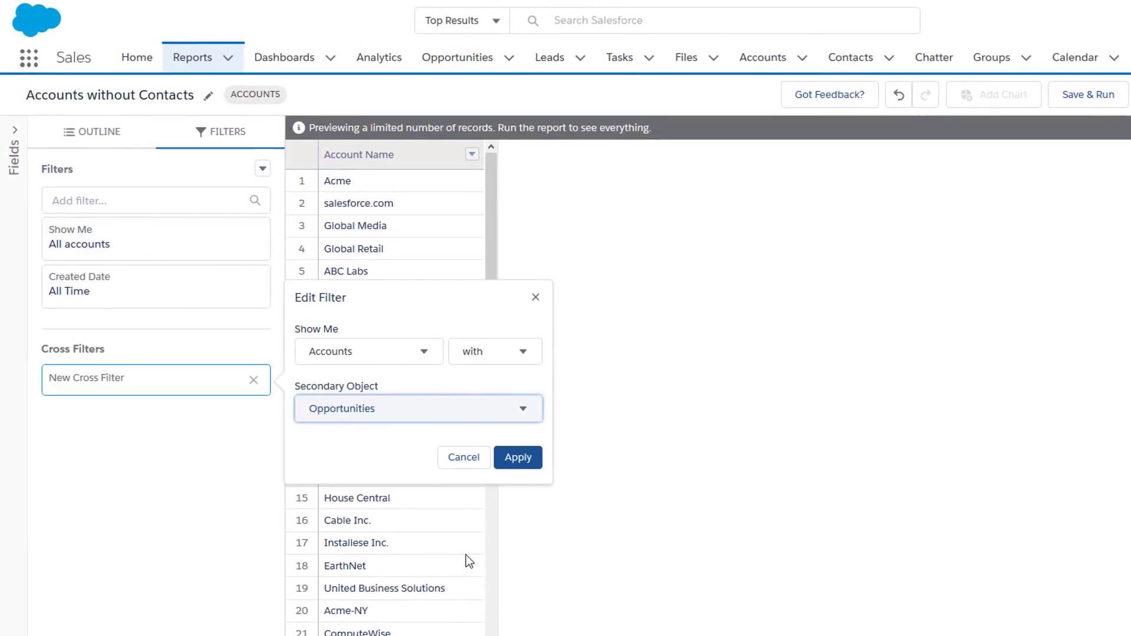
click(518, 462)
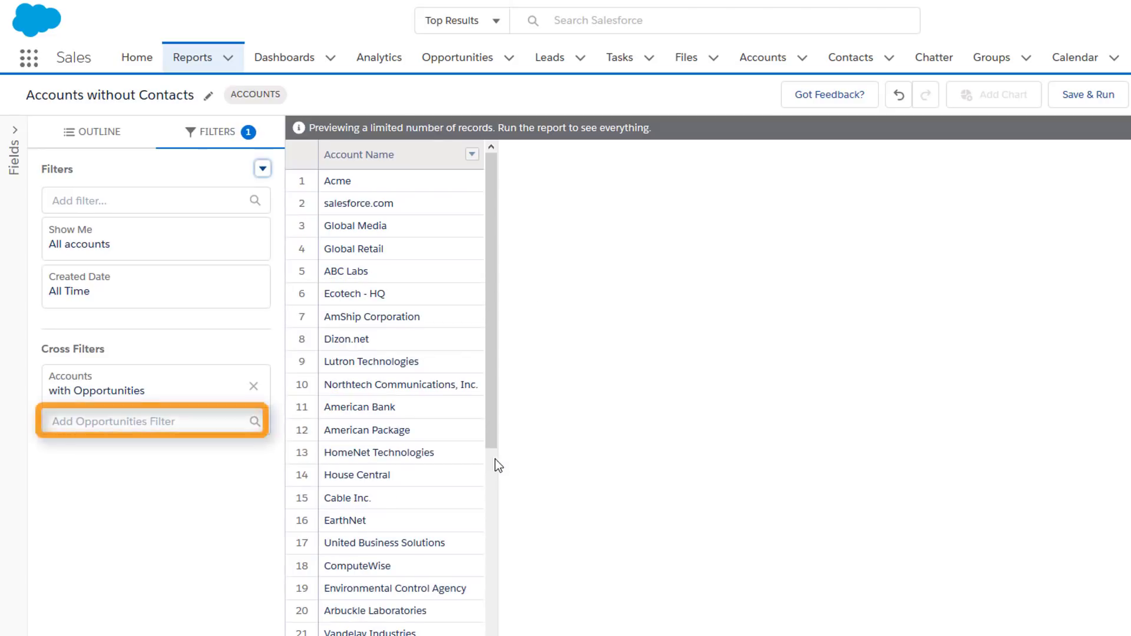
- Add an opportunity Close Date subfilter using the relative date NEXT 30 DAYS
click(160, 423)
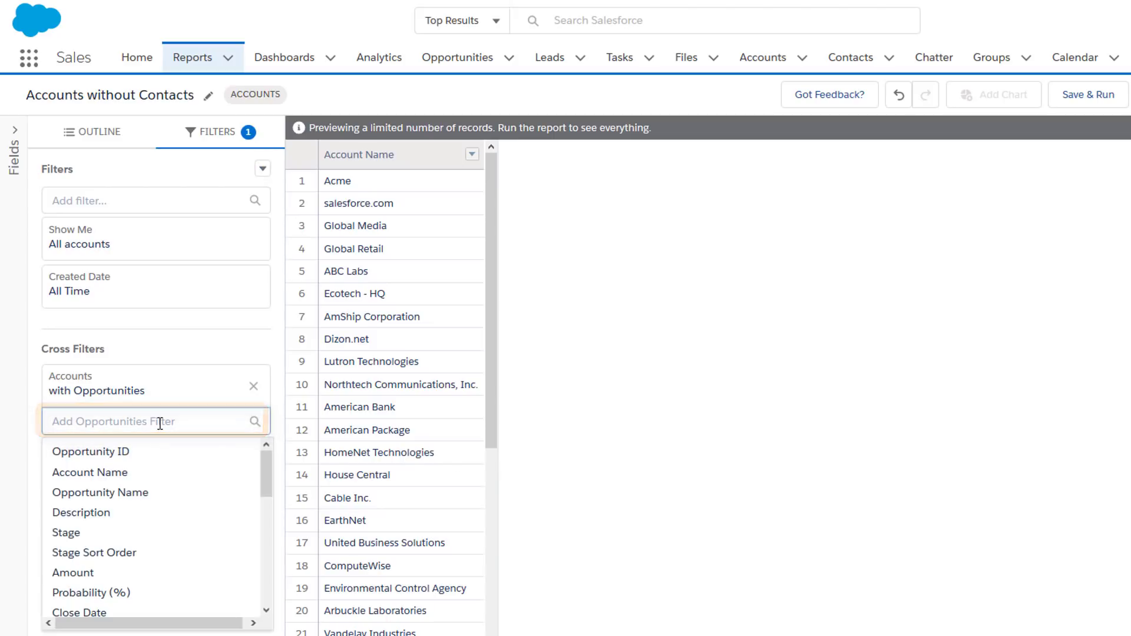
click(112, 614)
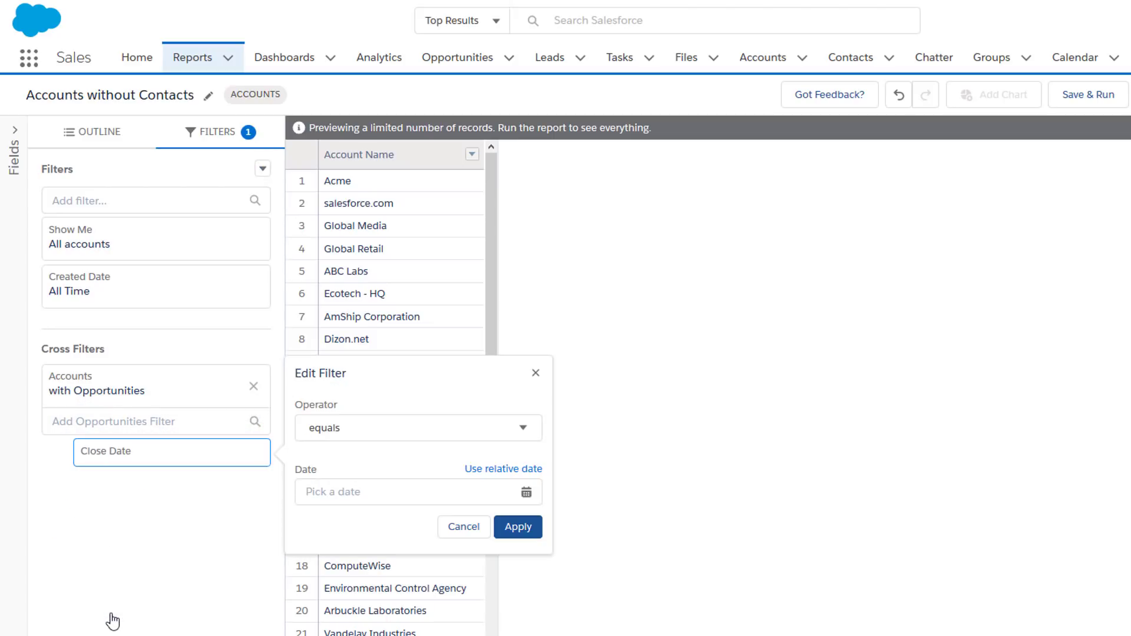
click(489, 471)
click(365, 493)
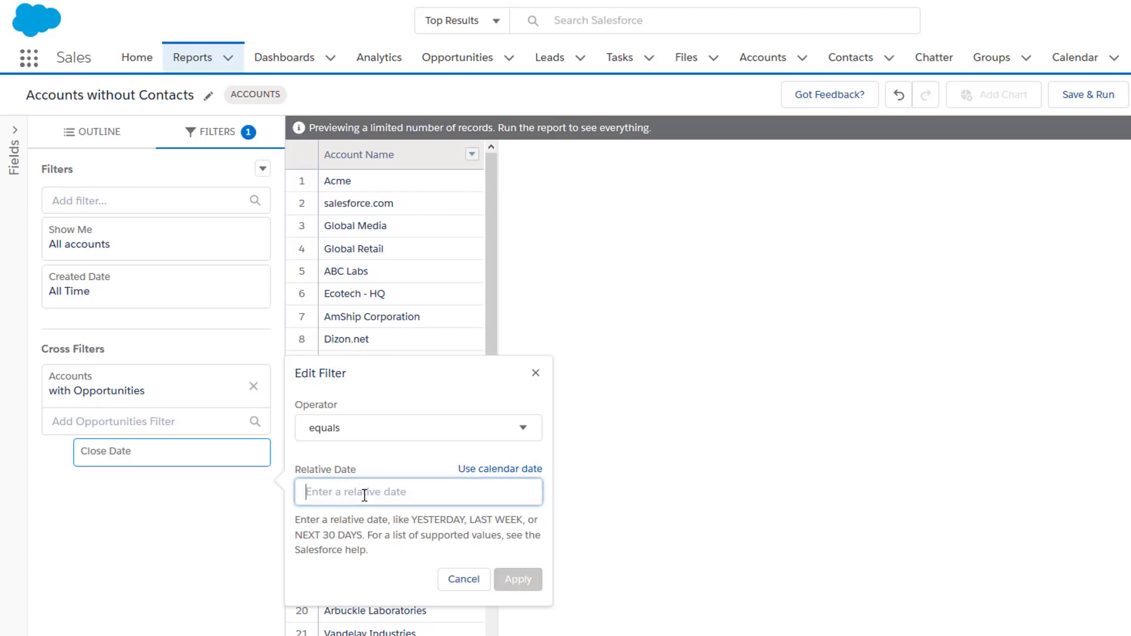
text(NEXT 30 DAYS)
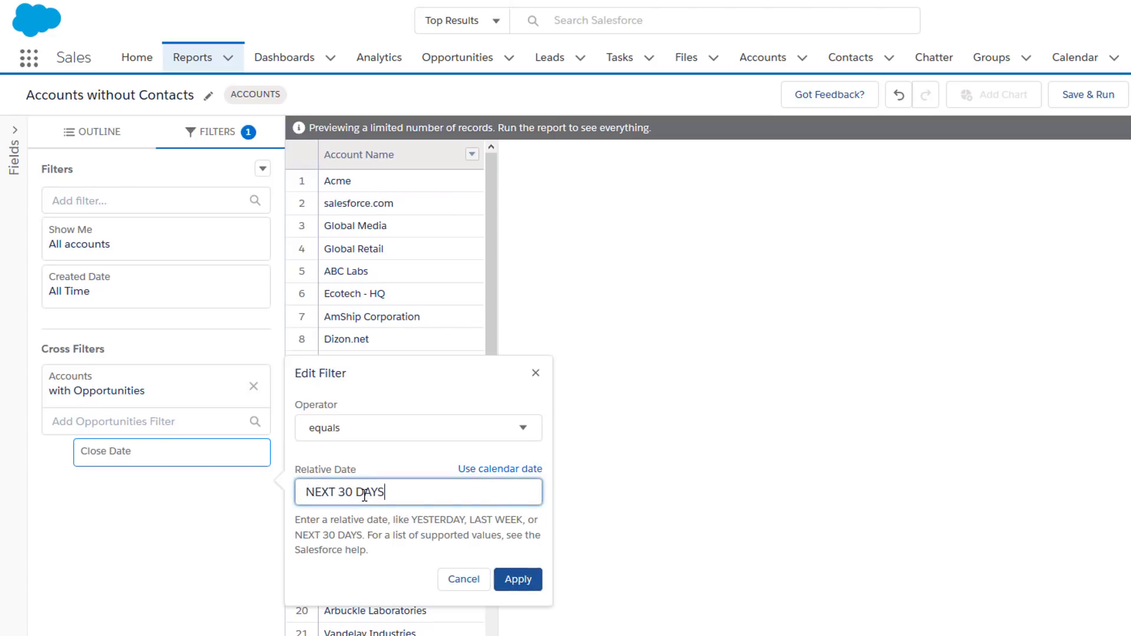
click(510, 582)
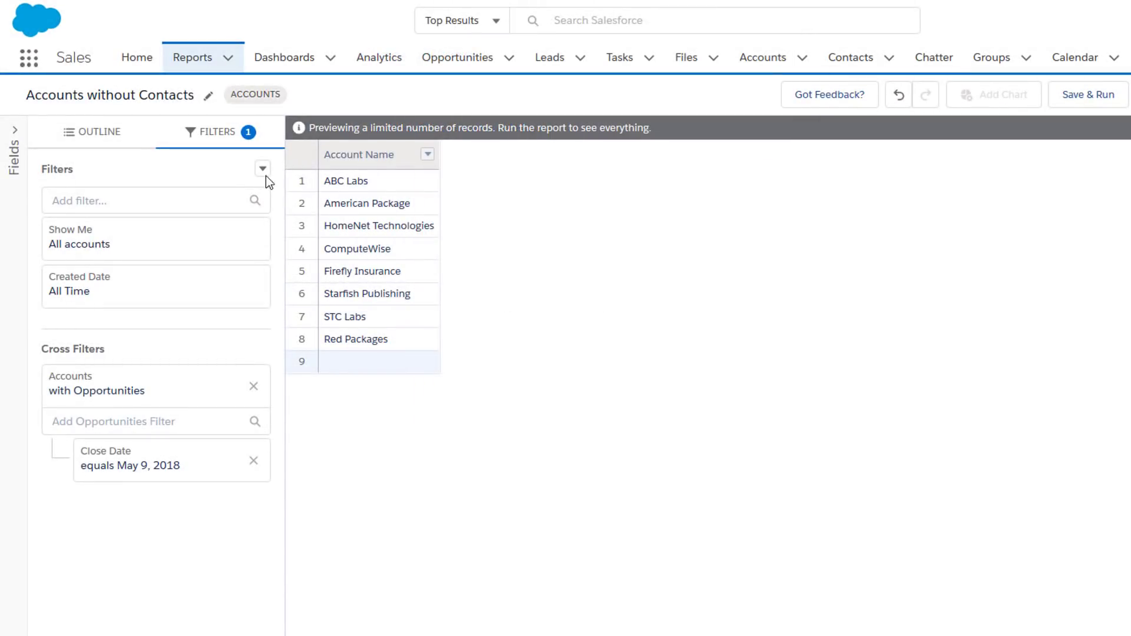
- Add a second cross filter for Accounts without Activities
click(262, 169)
click(238, 233)
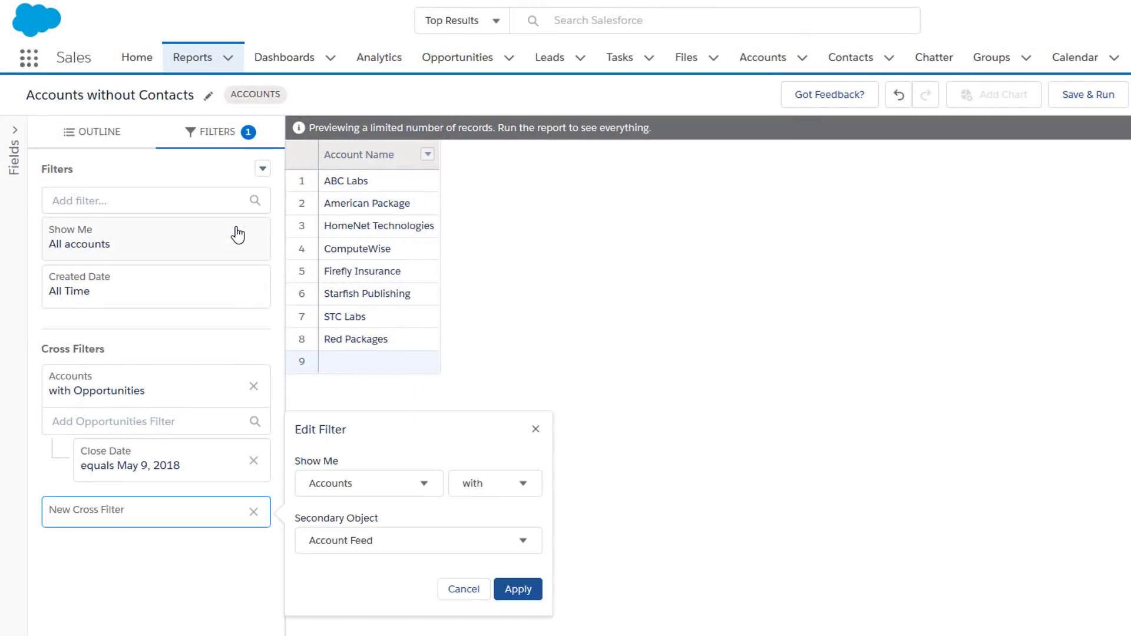
click(523, 483)
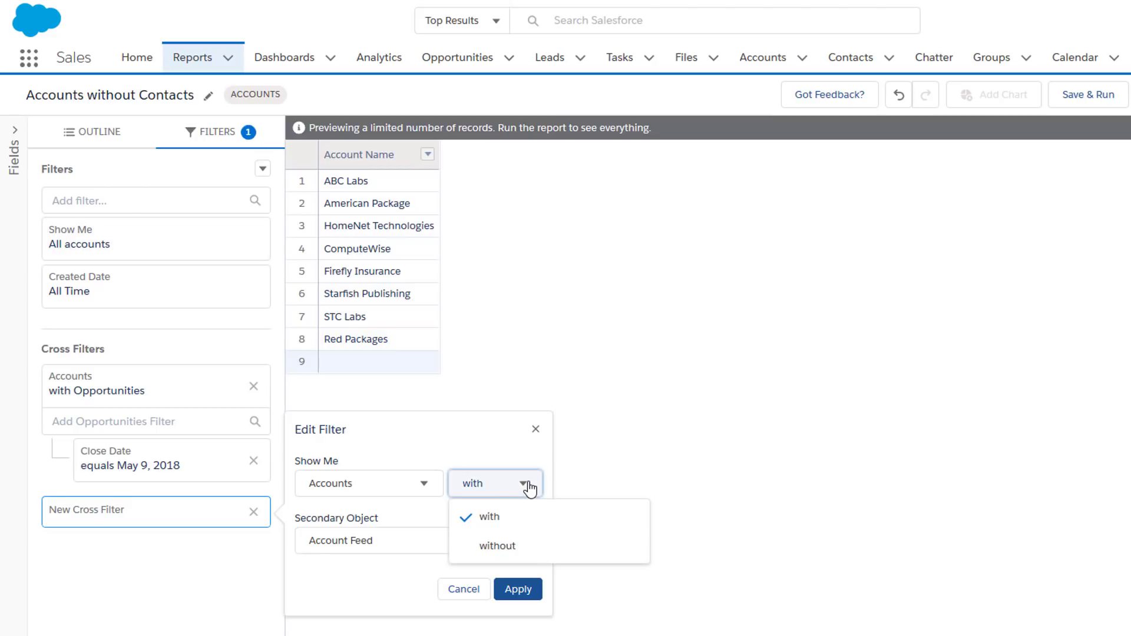
click(511, 539)
click(524, 542)
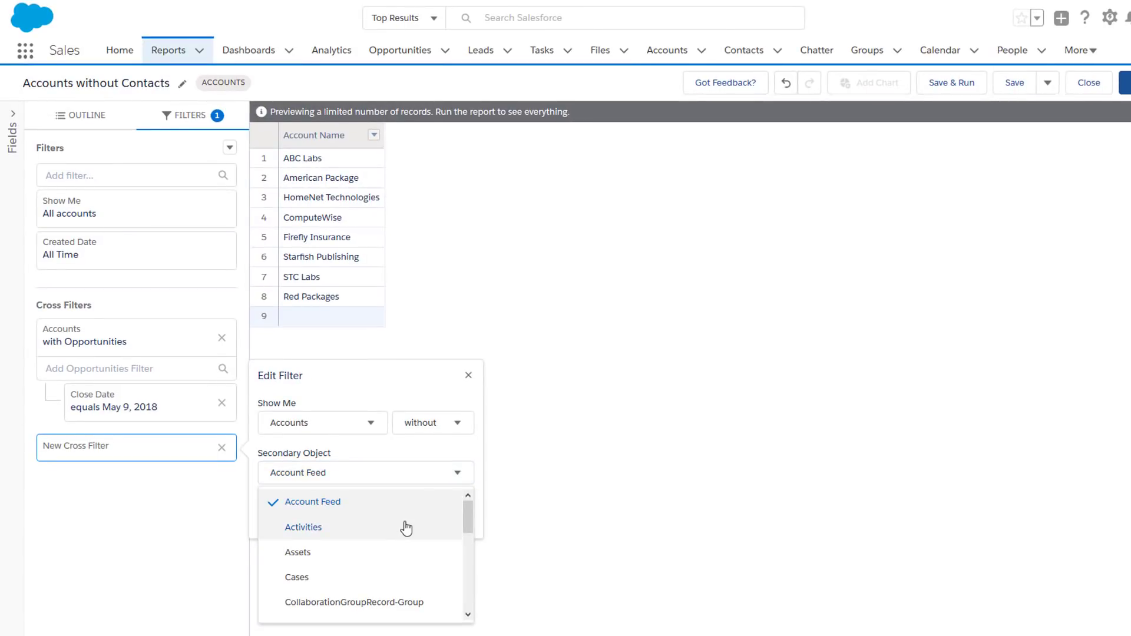
click(404, 527)
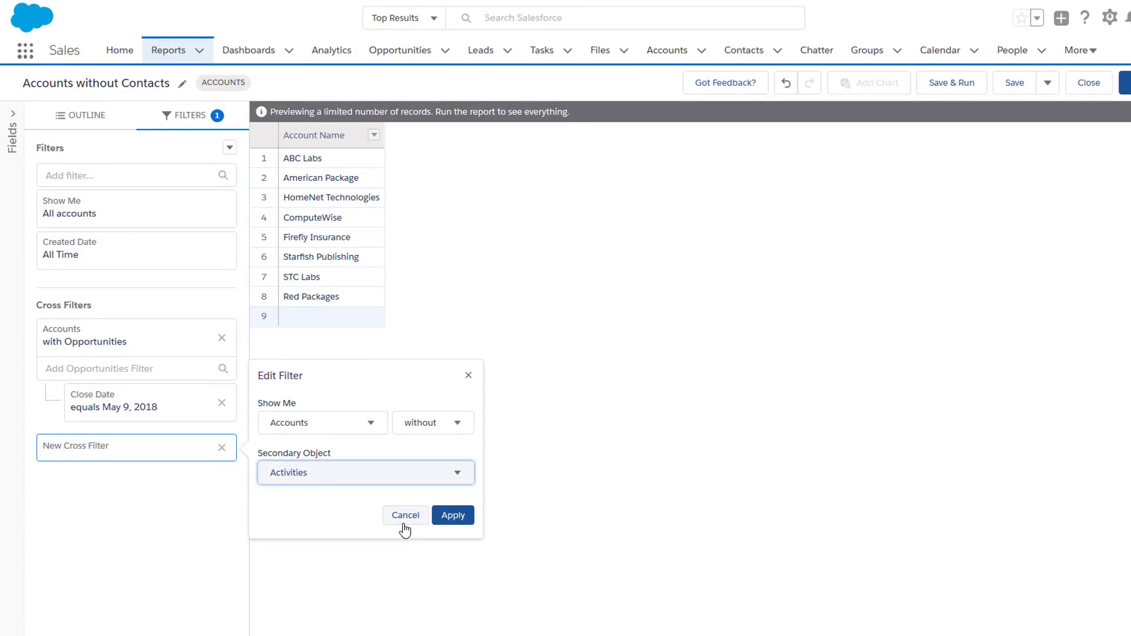
click(453, 517)
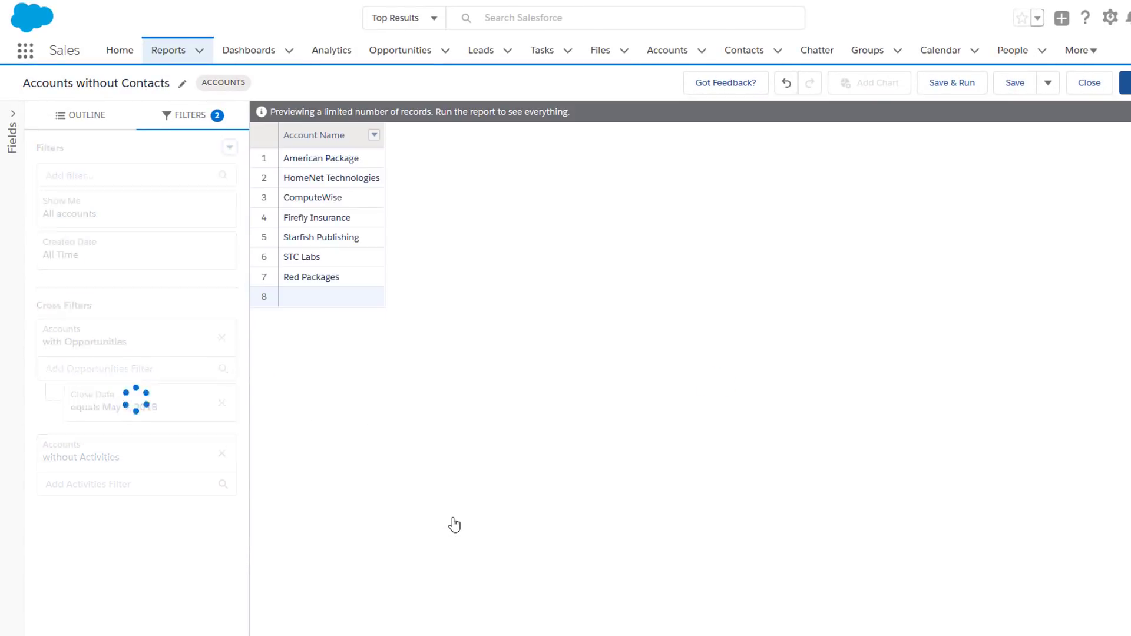
- Add an activity Date subfilter using the relative date NEXT 30 DAYS
click(171, 490)
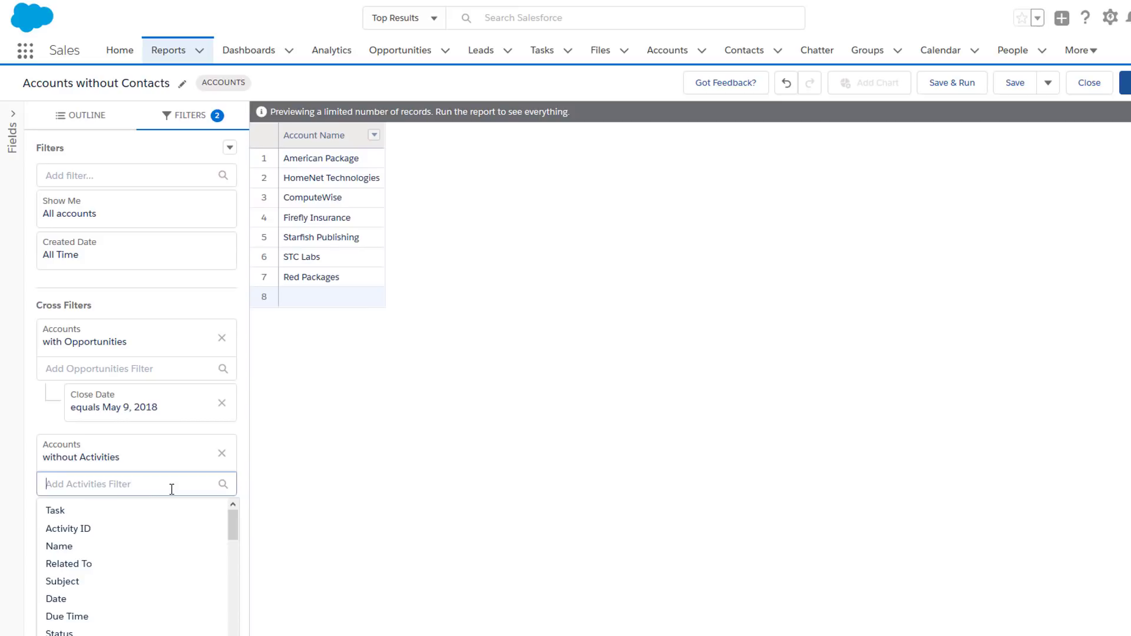
click(142, 600)
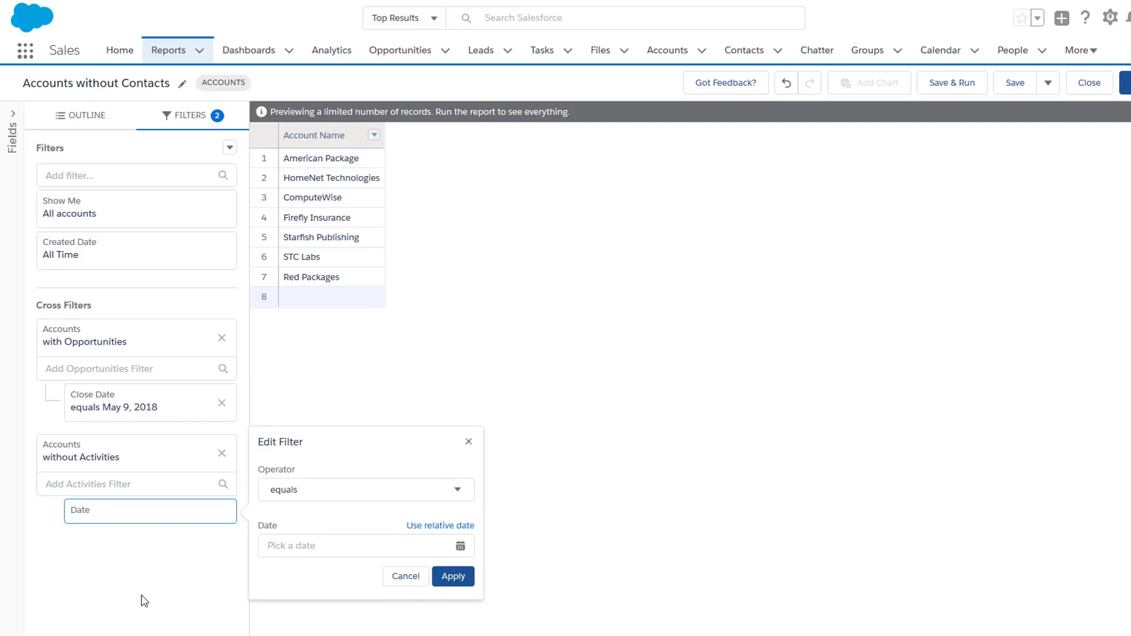
click(438, 525)
text(NEXT 30 DAYS)
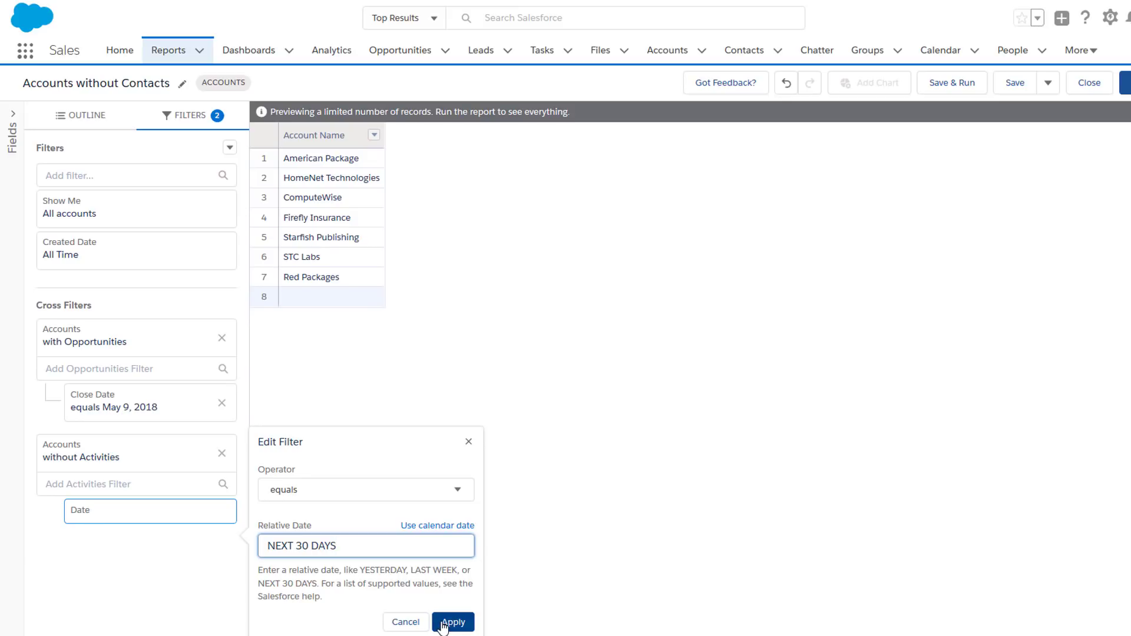
click(453, 622)
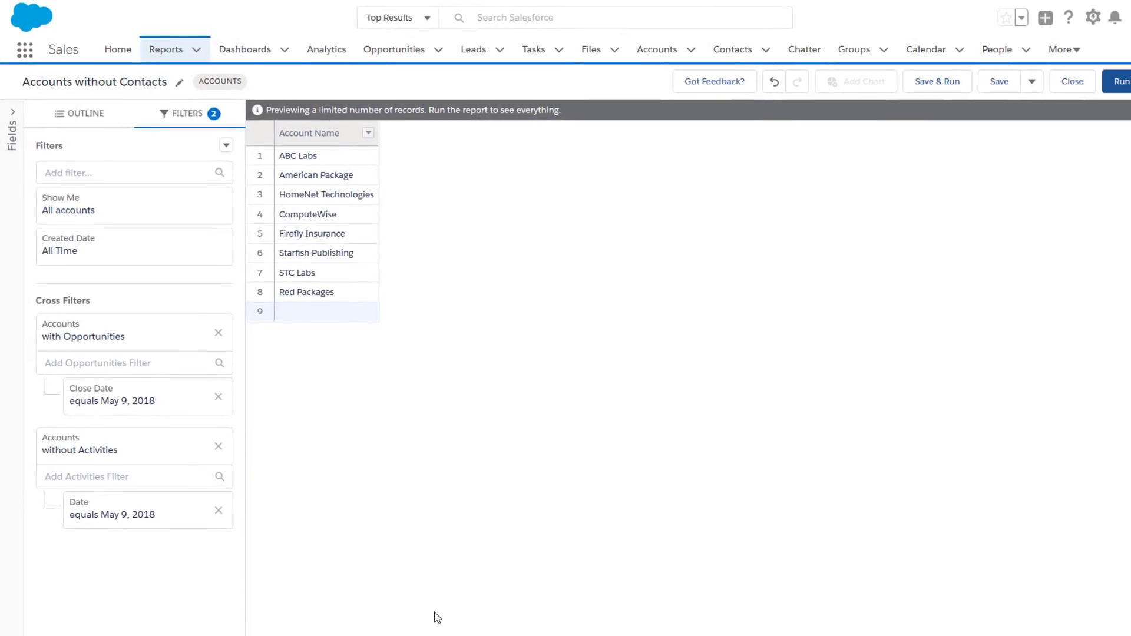
- Run the report to list the 8 matching accounts, from ABC Labs to Red Packages
click(1127, 87)
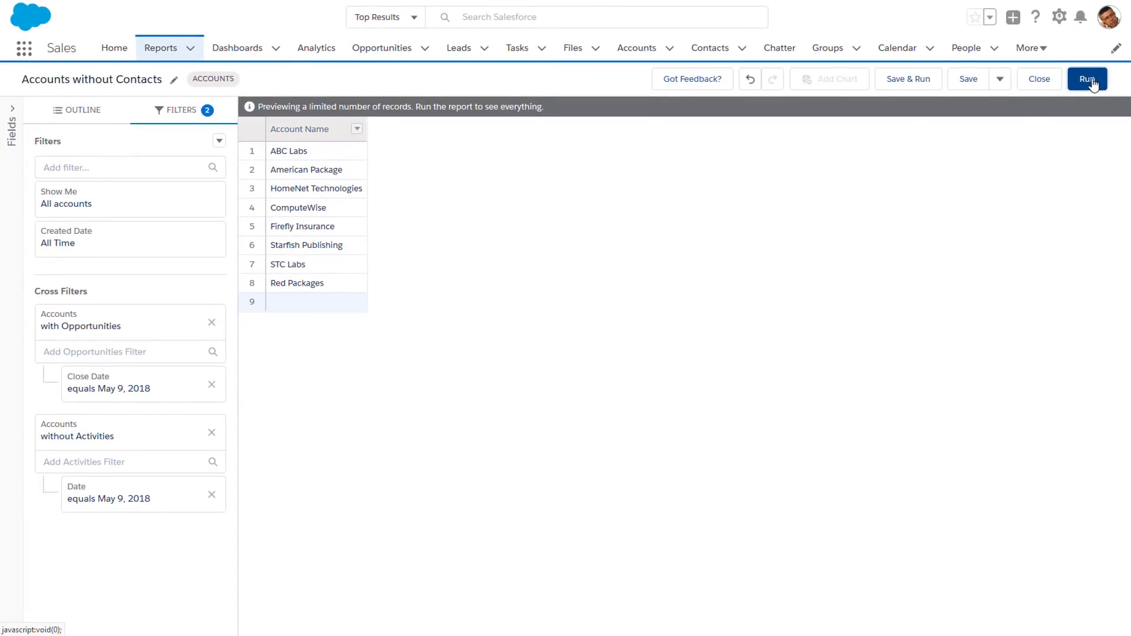